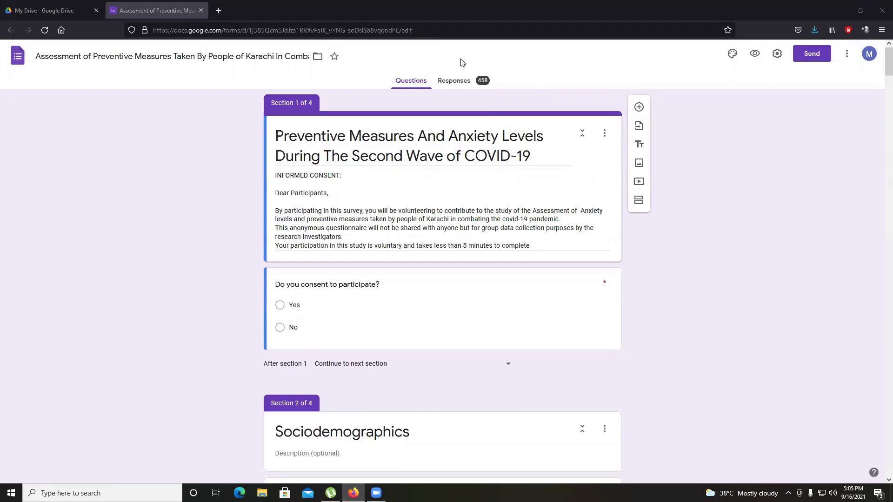
# Open the form's responses in the linked Google Sheets spreadsheet
pyautogui.click(461, 85)
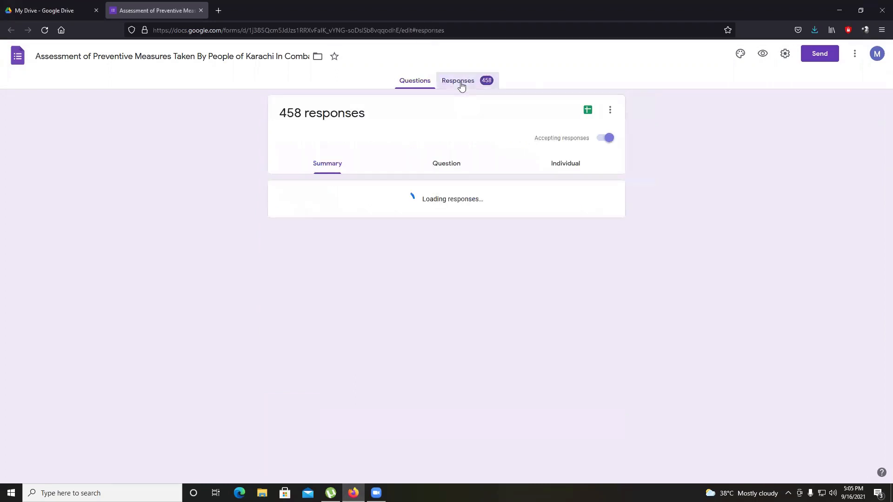
pyautogui.click(582, 112)
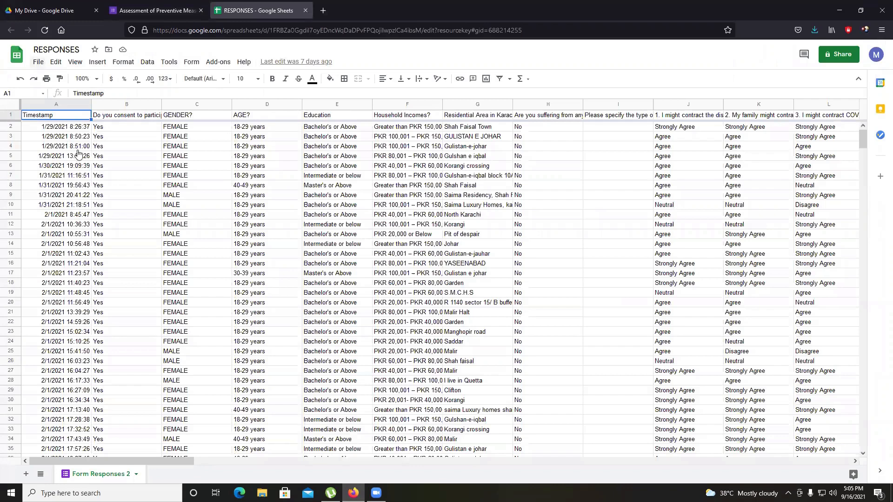
# Download the responses sheet as a Microsoft Excel (.xlsx) file and open it in Excel
pyautogui.moveTo(88, 187)
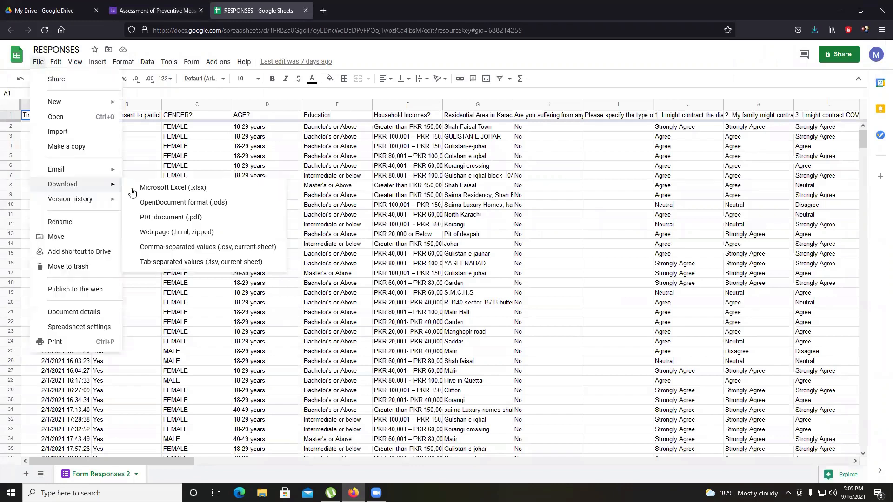
pyautogui.click(181, 192)
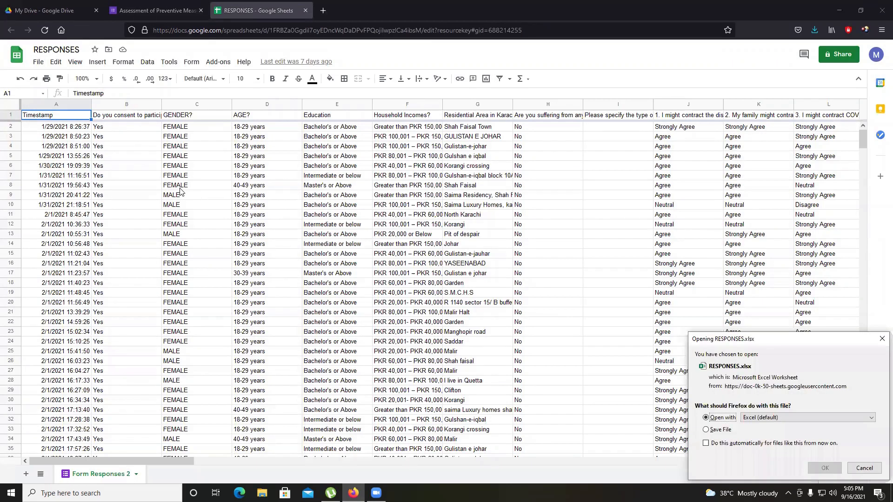
pyautogui.click(824, 469)
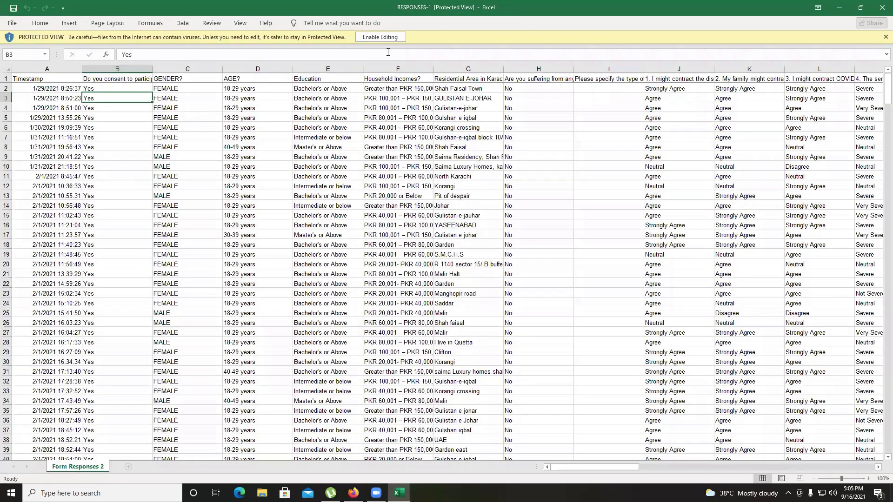
# Enable editing and delete the Timestamp, consent, Household Incomes and Residential Area columns
pyautogui.click(389, 37)
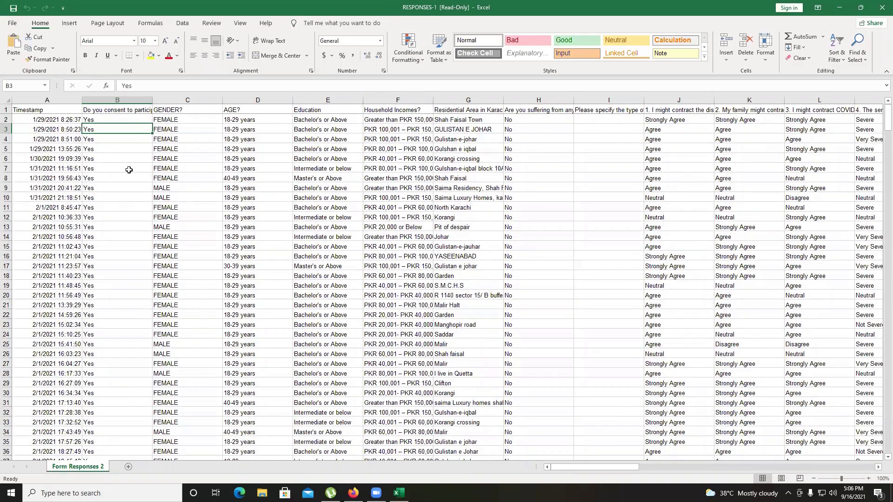
pyautogui.click(52, 100)
pyautogui.keyDown('shift'); pyautogui.click(106, 100); pyautogui.keyUp('shift')
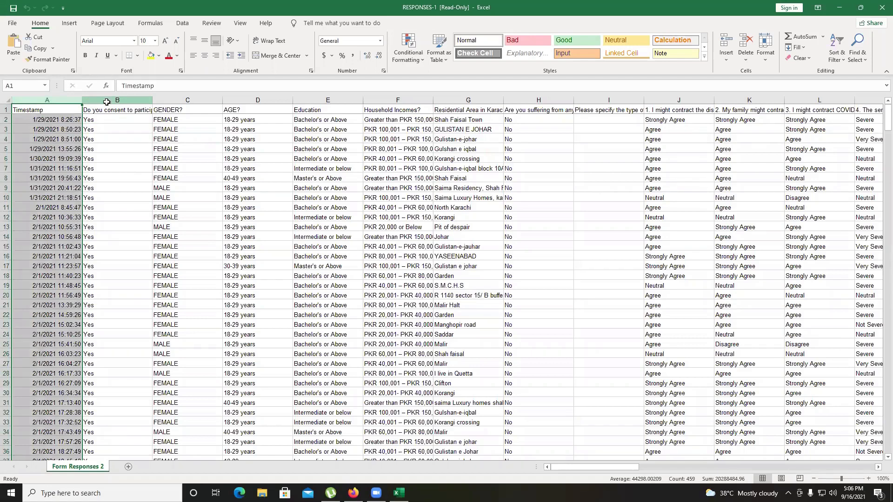
pyautogui.keyDown('ctrl'); pyautogui.click(107, 99); pyautogui.keyUp('ctrl')
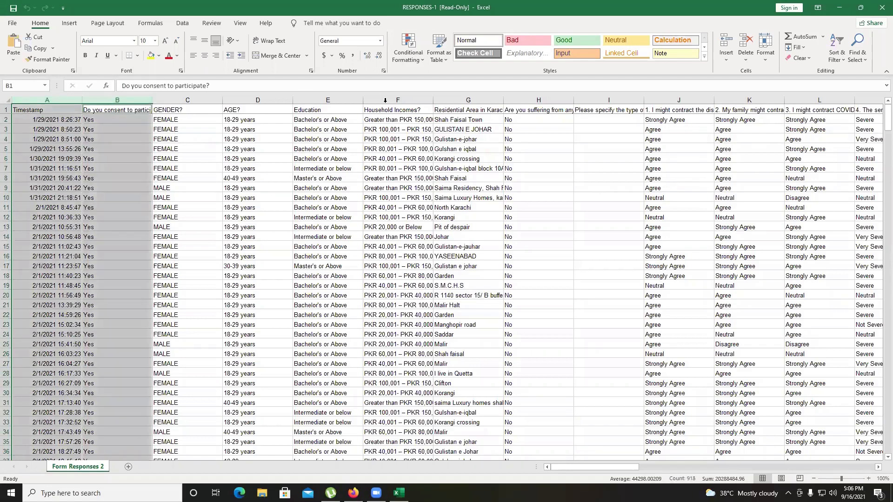
pyautogui.keyDown('ctrl'); pyautogui.click(393, 99); pyautogui.keyUp('ctrl')
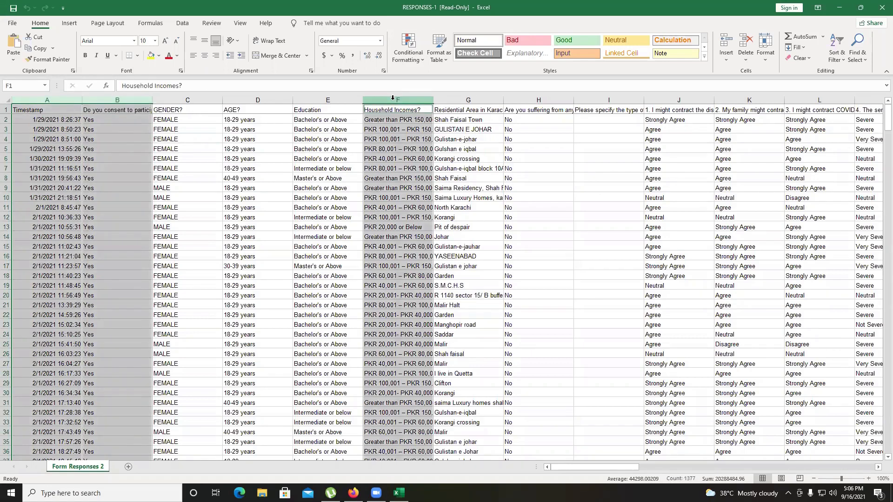
pyautogui.keyDown('ctrl'); pyautogui.click(475, 99); pyautogui.keyUp('ctrl')
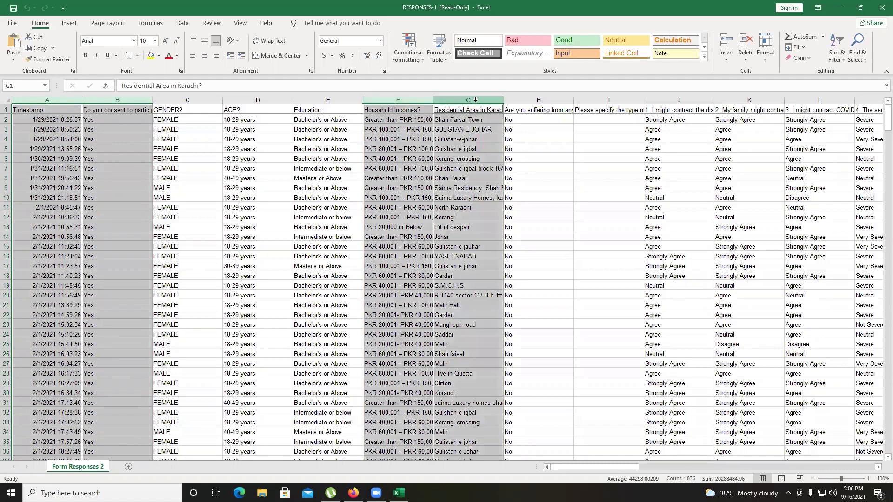
pyautogui.rightClick(424, 114)
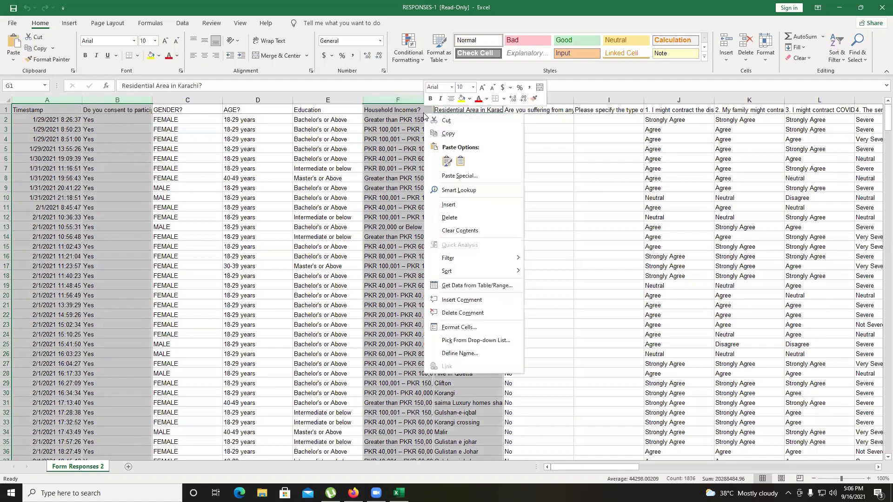
pyautogui.click(488, 218)
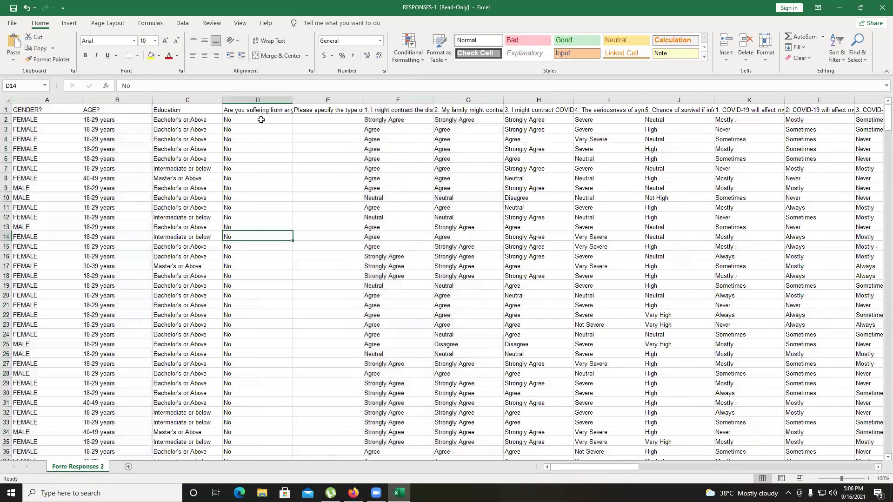
# Replace every "no" with 1 in the anxiety disorder column
pyautogui.hotkey('ctrl', 'Down')
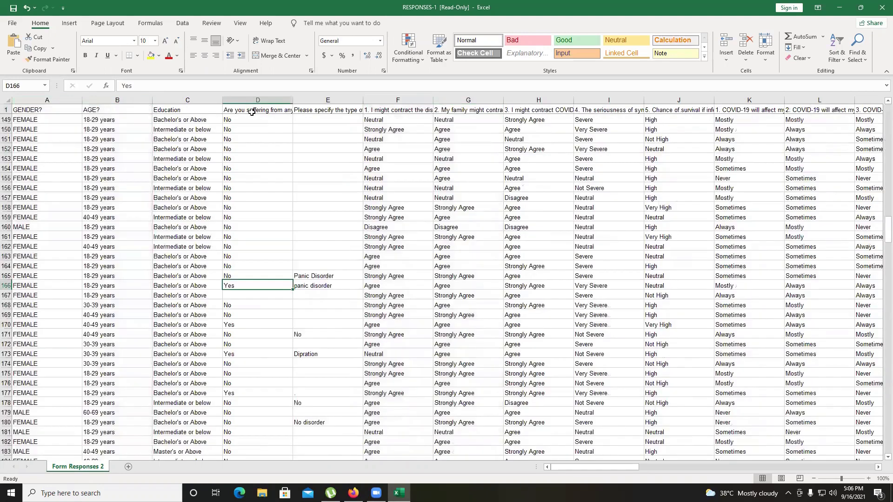
pyautogui.doubleClick(252, 112)
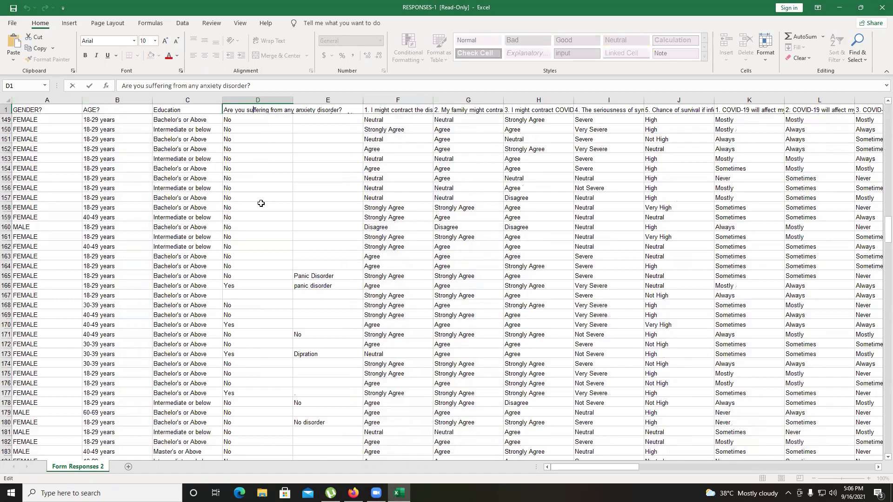
pyautogui.scroll(4, 261, 204)
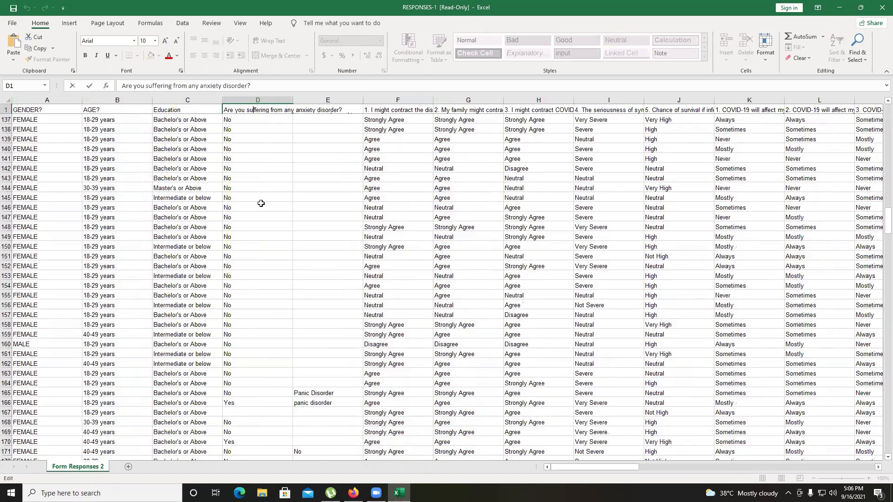
pyautogui.scroll(6, 261, 203)
pyautogui.scroll(4, 261, 203)
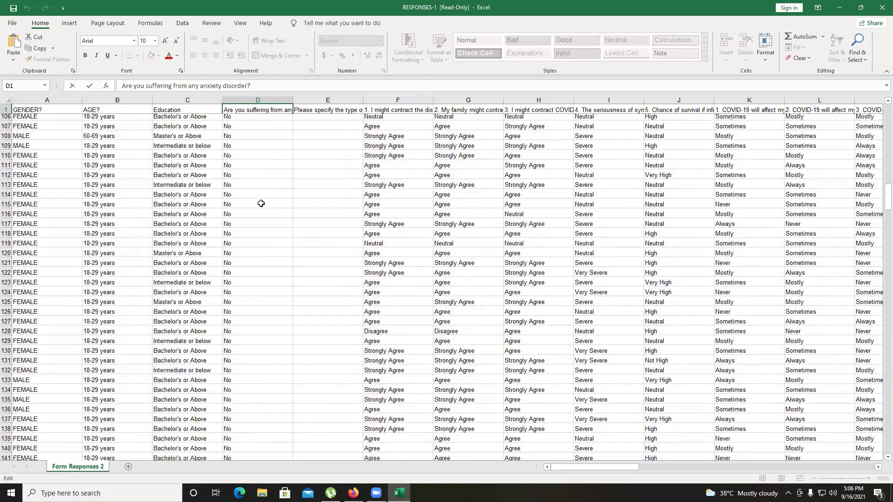
pyautogui.scroll(6, 261, 203)
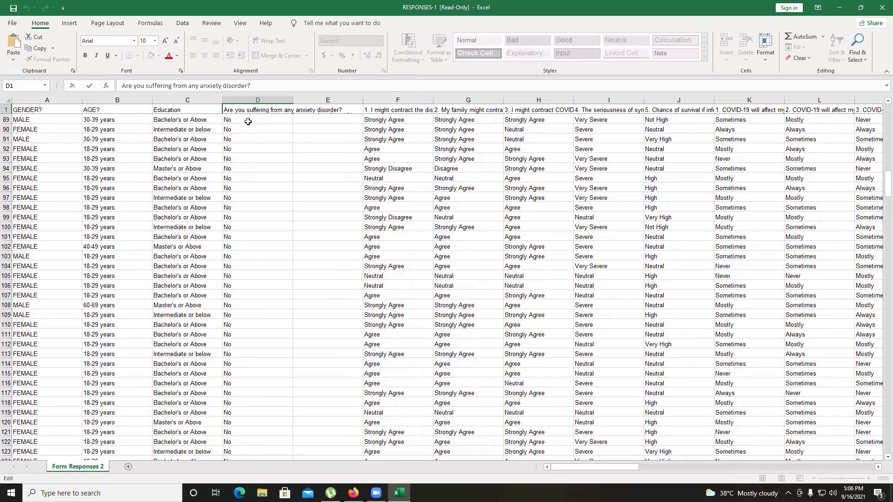
pyautogui.click(252, 100)
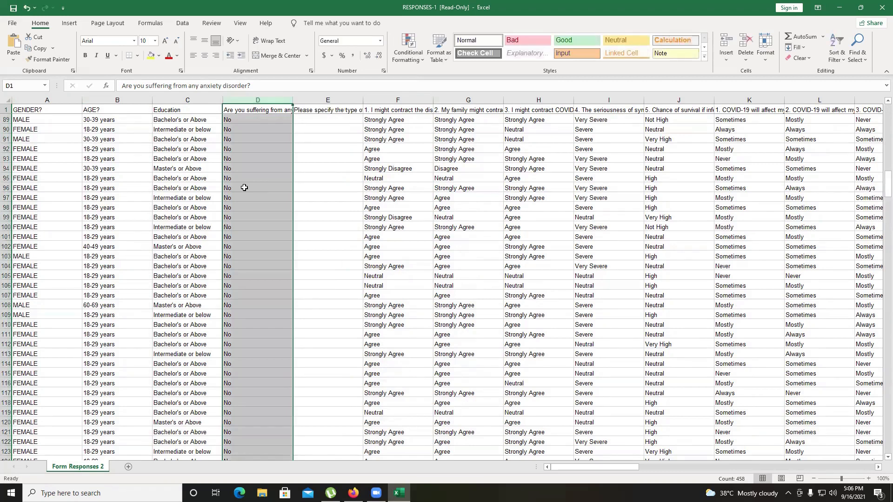
pyautogui.hotkey('ctrl', 'f')
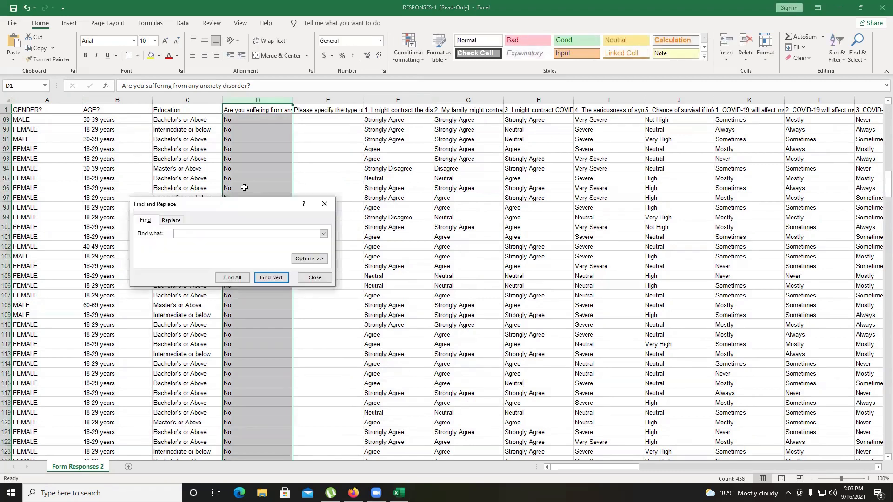
pyautogui.click(172, 222)
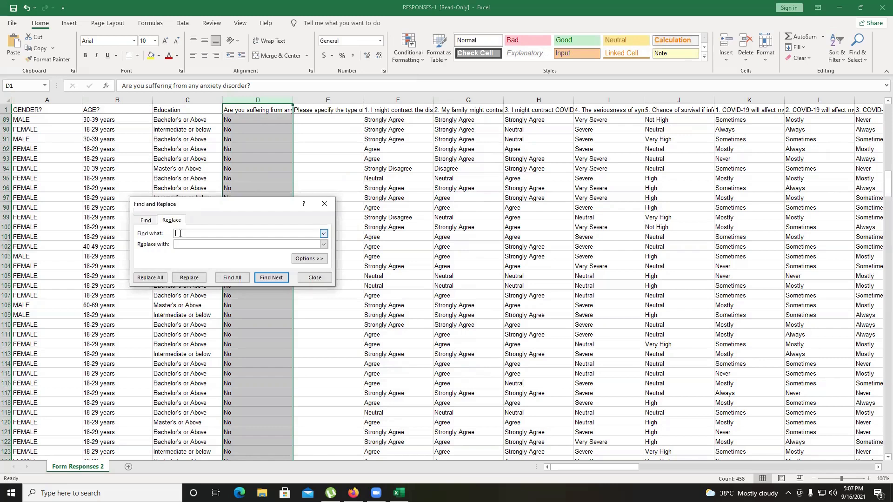
pyautogui.write('no')
pyautogui.click(193, 245)
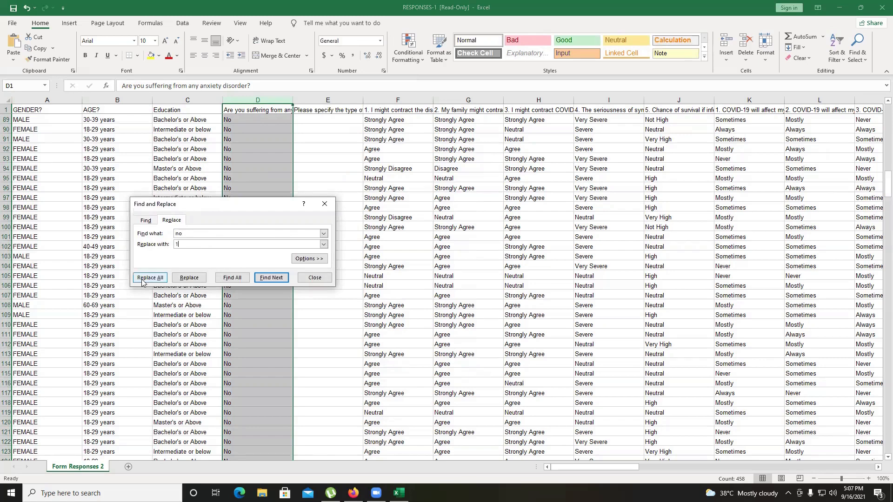
pyautogui.click(143, 280)
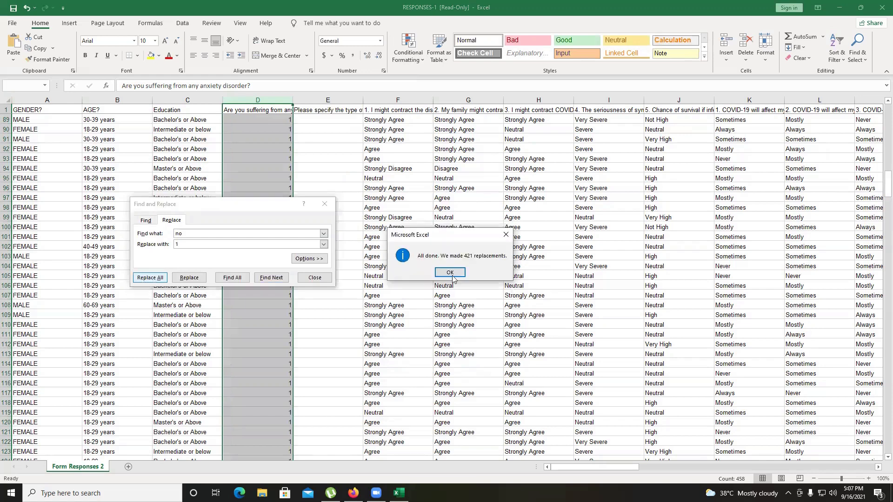
pyautogui.click(449, 272)
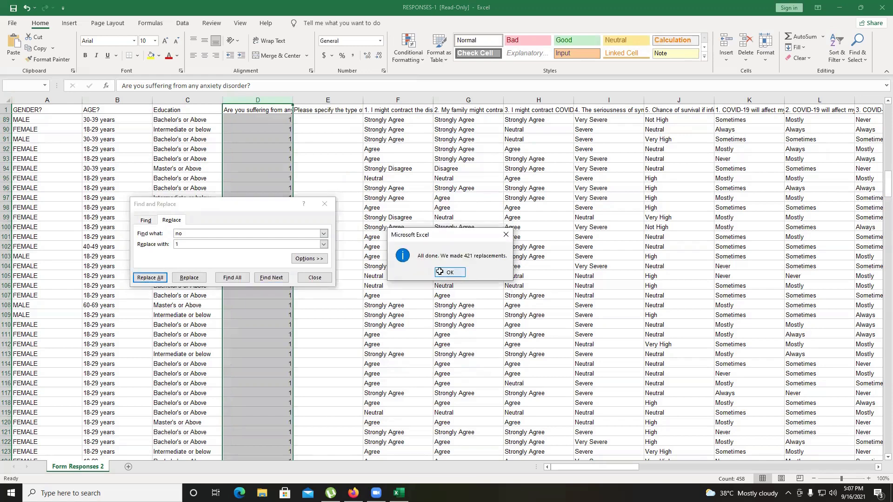
# Replace every "yes" with 2 in the same anxiety disorder column
pyautogui.click(177, 234)
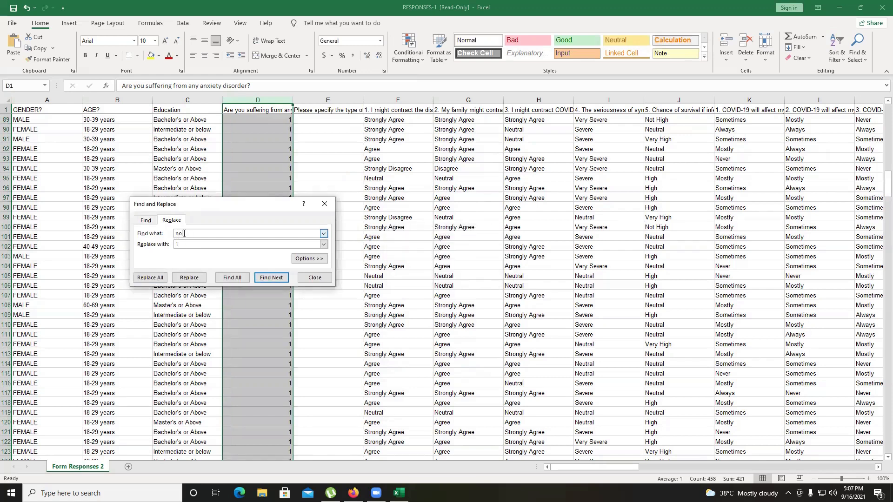
pyautogui.press('BackSpace')
pyautogui.press('BackSpace')
pyautogui.write('yes')
pyautogui.click(183, 245)
pyautogui.write('2')
pyautogui.click(149, 278)
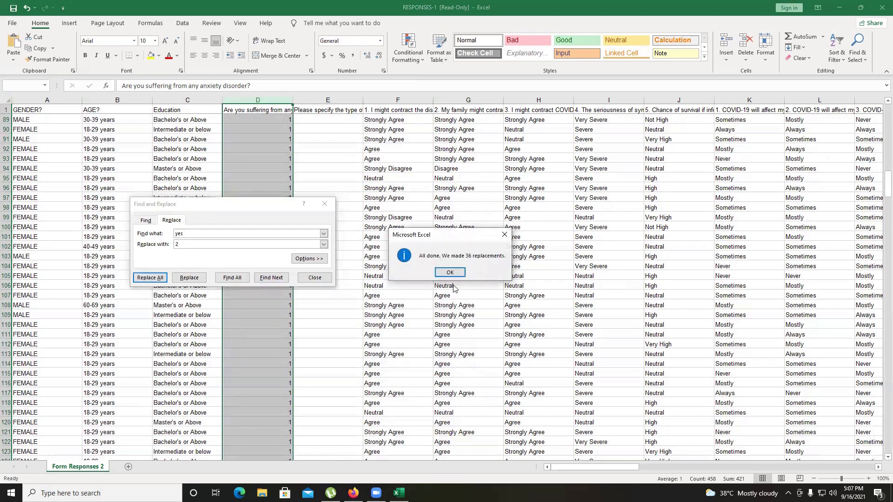
pyautogui.click(445, 272)
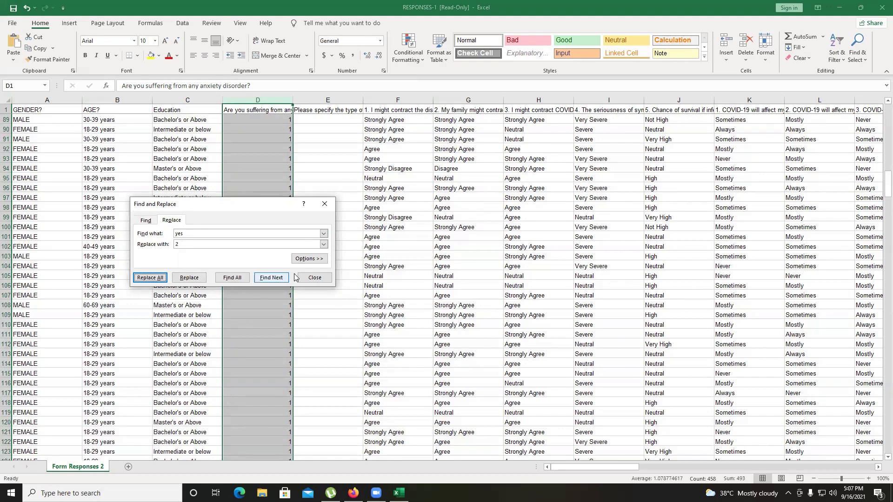
pyautogui.press('Escape')
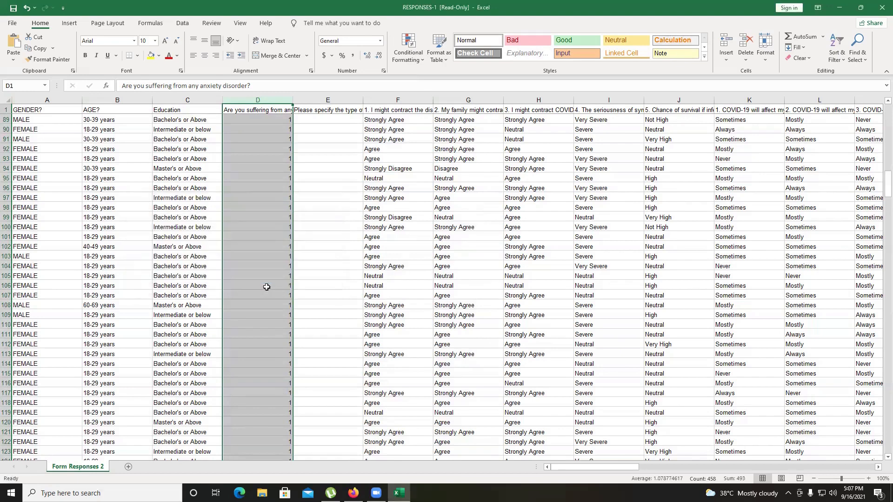
# Sort the data by the anxiety disorder column from smallest to largest
pyautogui.scroll(3, 267, 287)
pyautogui.scroll(3, 318, 254)
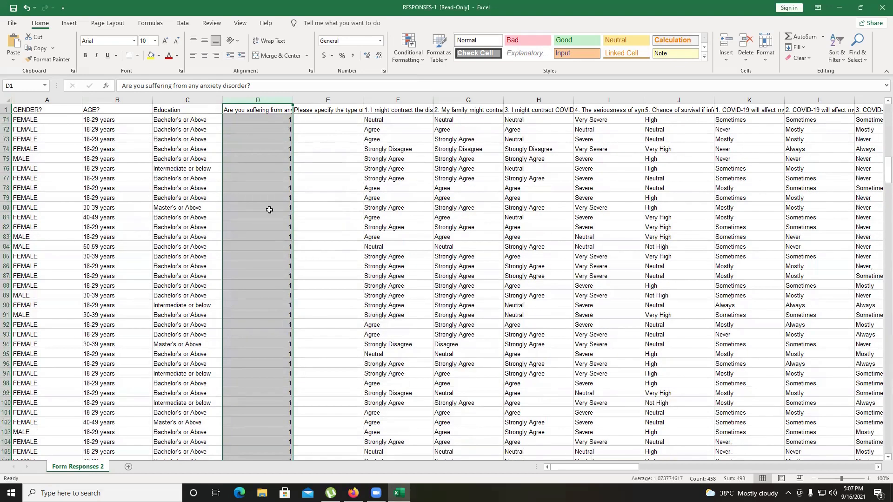
pyautogui.click(318, 255)
pyautogui.rightClick(261, 125)
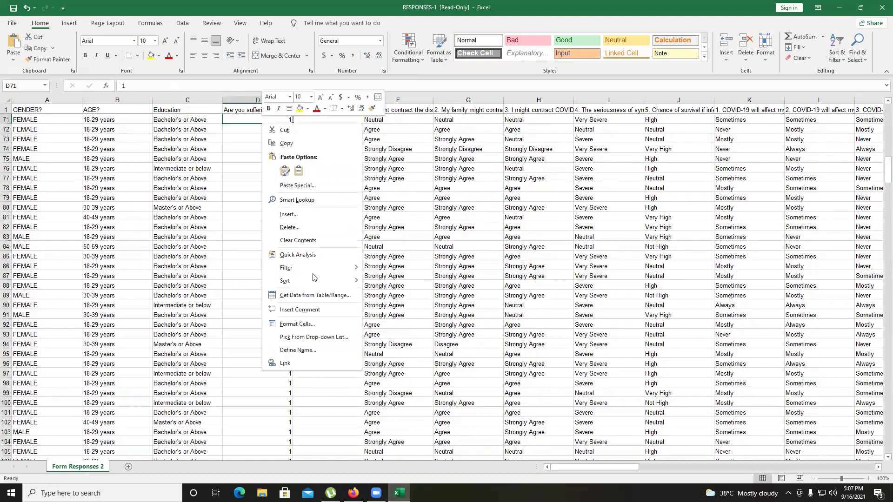
pyautogui.moveTo(321, 281)
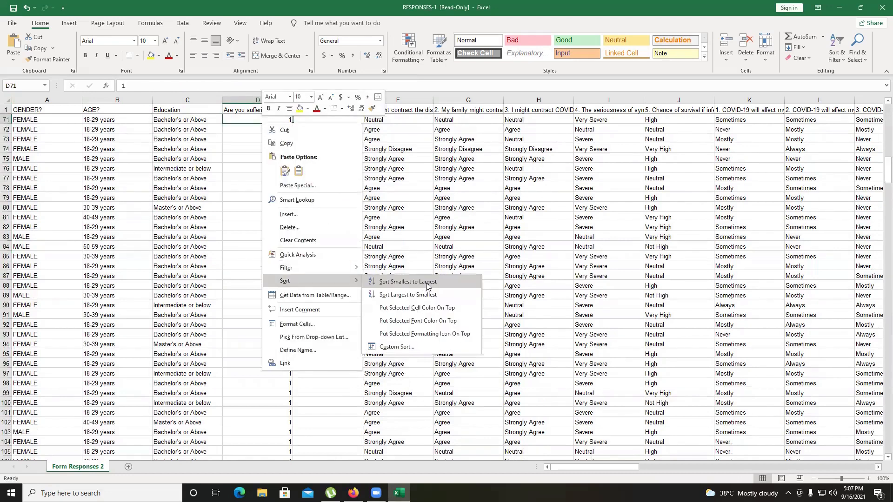
pyautogui.click(426, 283)
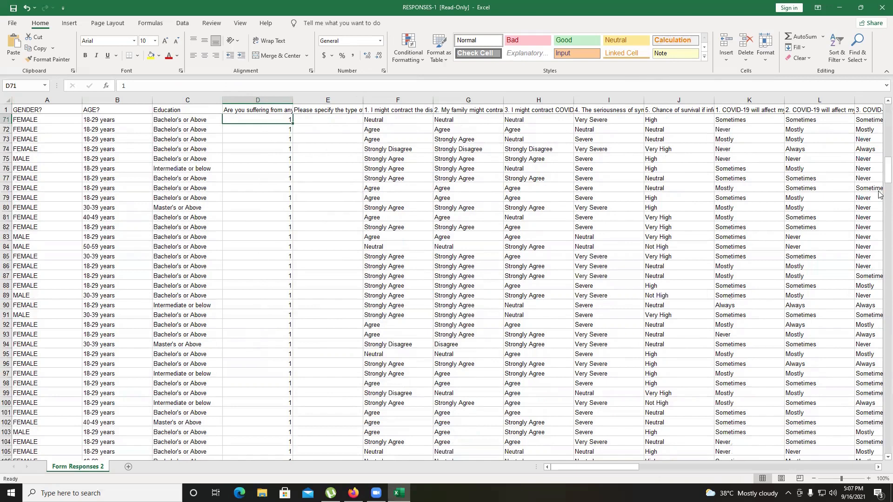
# Delete the block of rows coded 2 in the anxiety disorder column at the end of the sorted data
pyautogui.moveTo(879, 199); pyautogui.dragTo(879, 439)
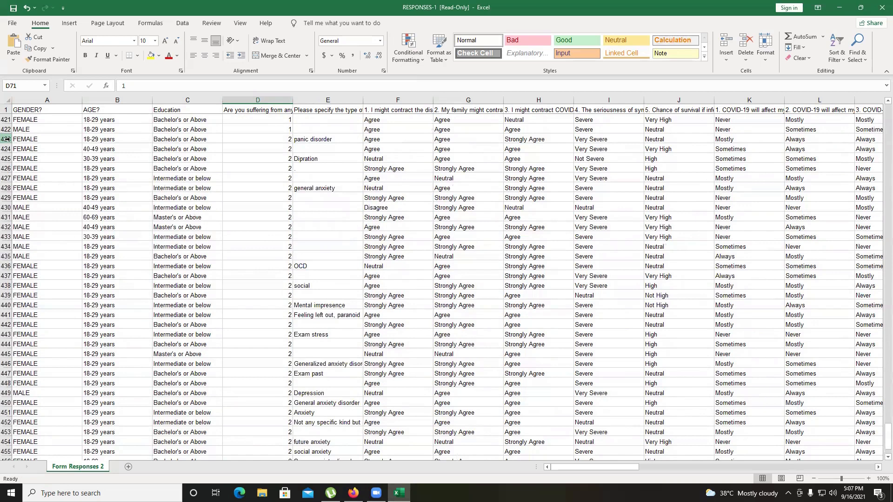
pyautogui.click(6, 139)
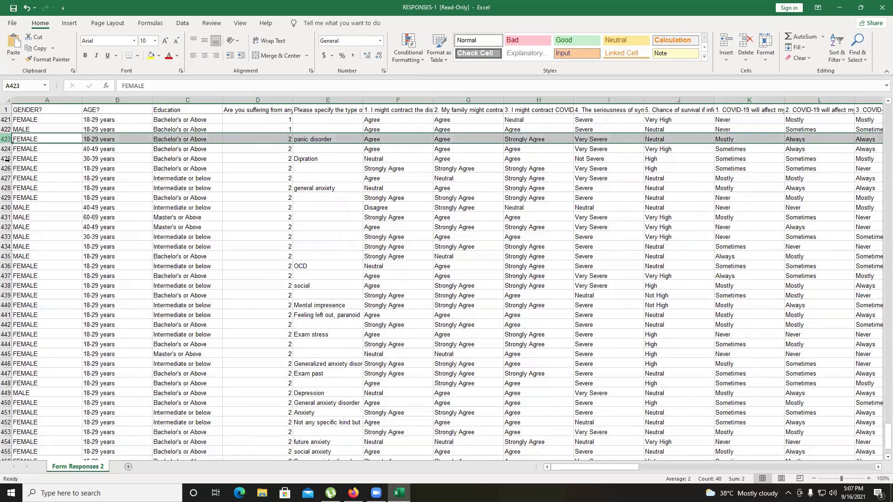
pyautogui.keyDown('shift'); pyautogui.click(7, 442); pyautogui.keyUp('shift')
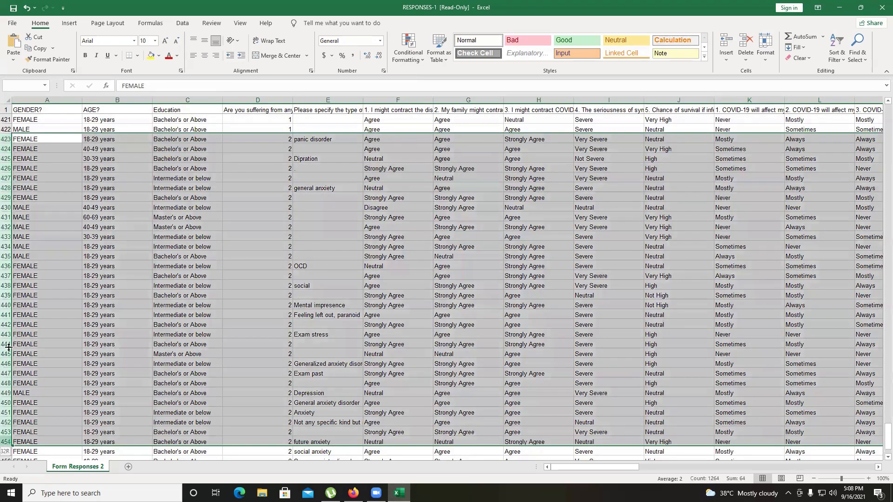
pyautogui.rightClick(9, 349)
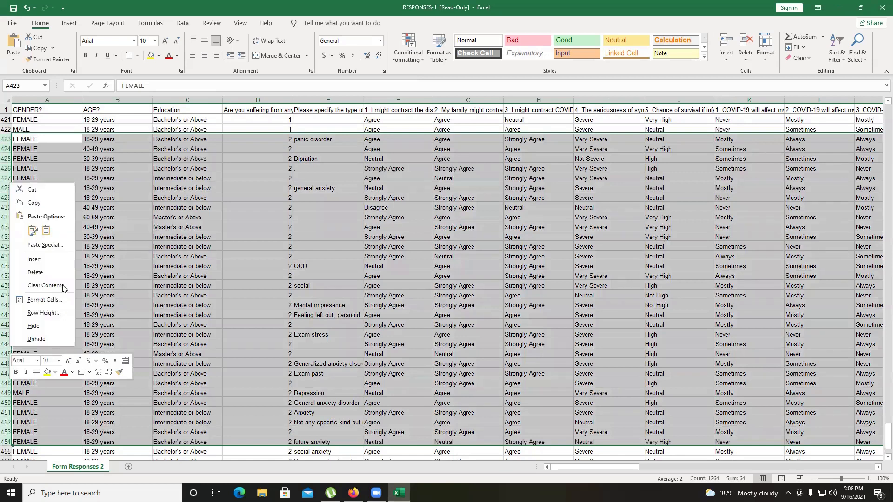
pyautogui.click(35, 272)
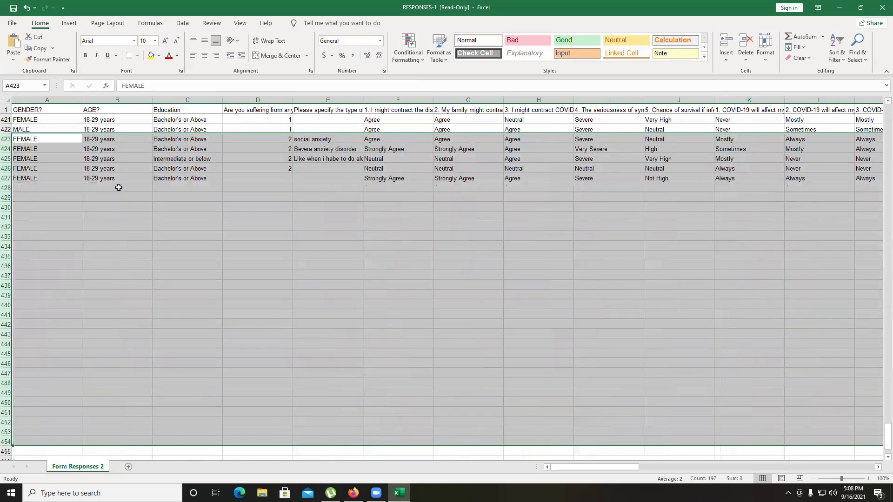
# Delete the remaining rows 423 to 427 coded 2 in the anxiety disorder column
pyautogui.click(119, 195)
pyautogui.click(6, 138)
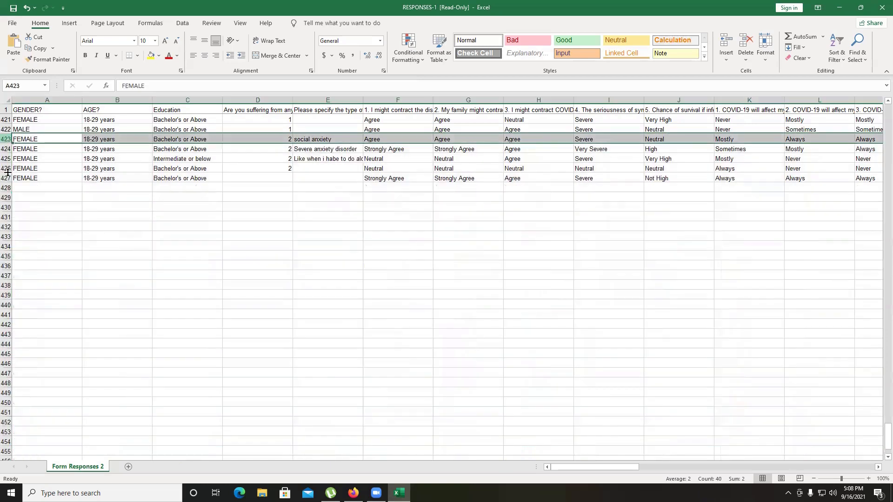
pyautogui.moveTo(8, 163); pyautogui.dragTo(8, 178)
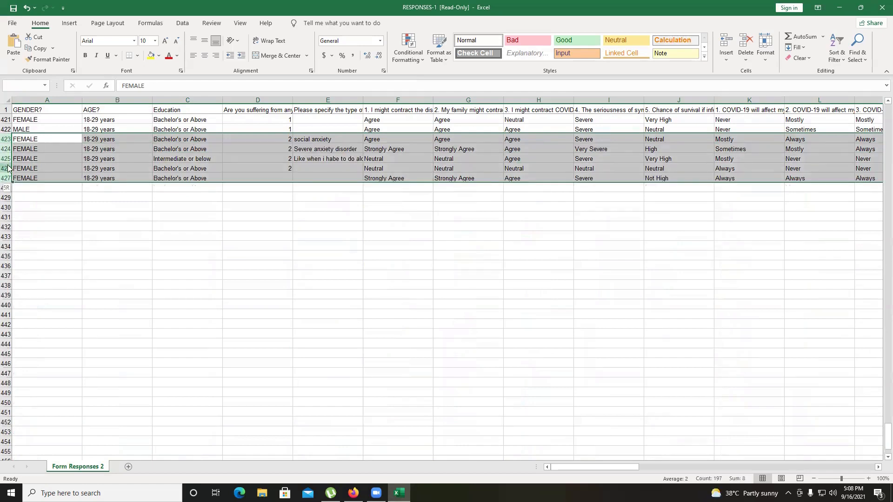
pyautogui.rightClick(8, 170)
pyautogui.click(37, 257)
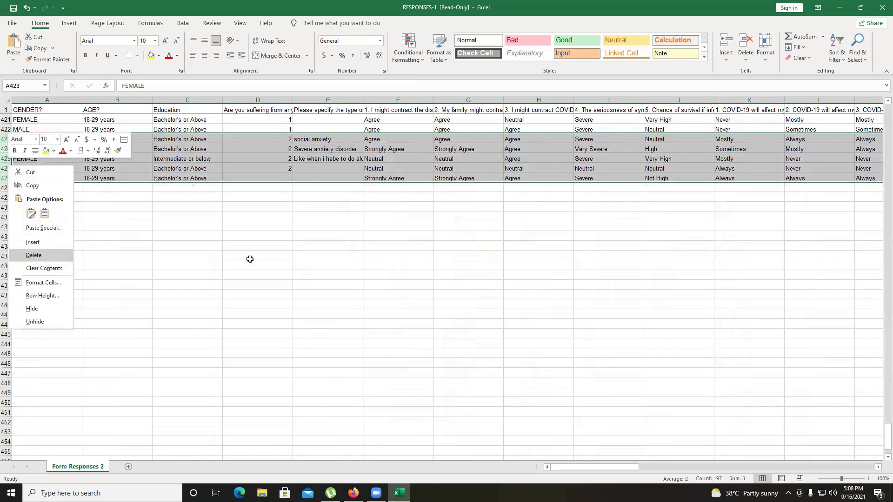
# Delete the anxiety disorder and anxiety type columns from the sheet
pyautogui.scroll(8, 165, 289)
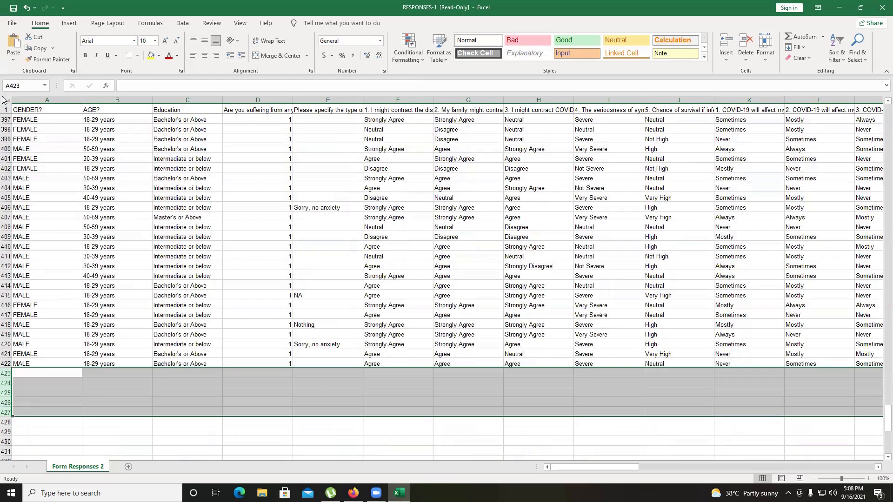
pyautogui.moveTo(886, 420); pyautogui.dragTo(880, 80)
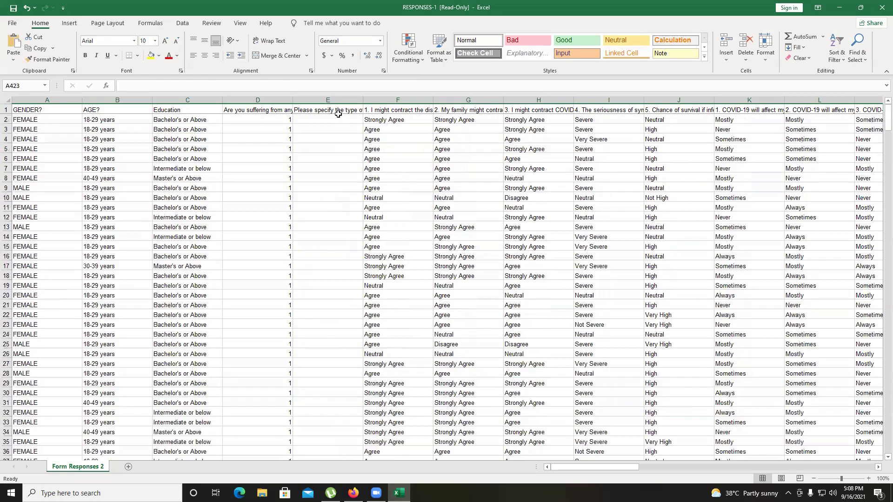
pyautogui.moveTo(338, 115); pyautogui.dragTo(338, 113)
pyautogui.press('BackSpace')
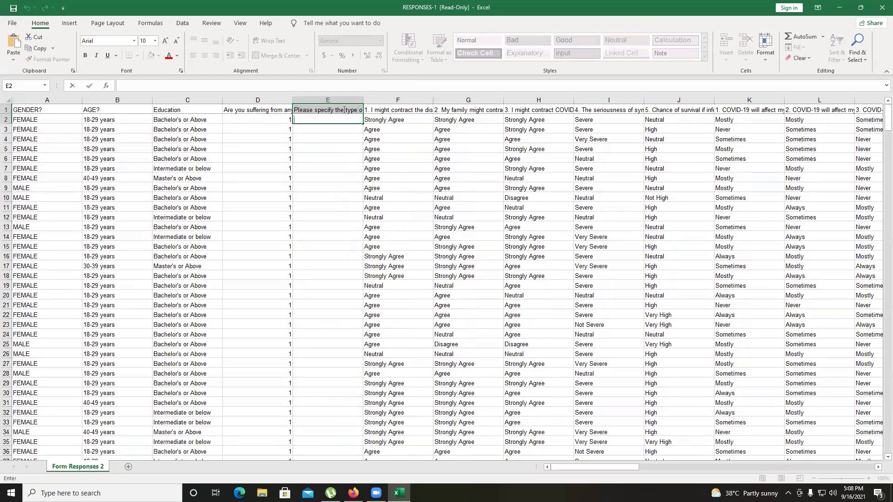
pyautogui.click(343, 137)
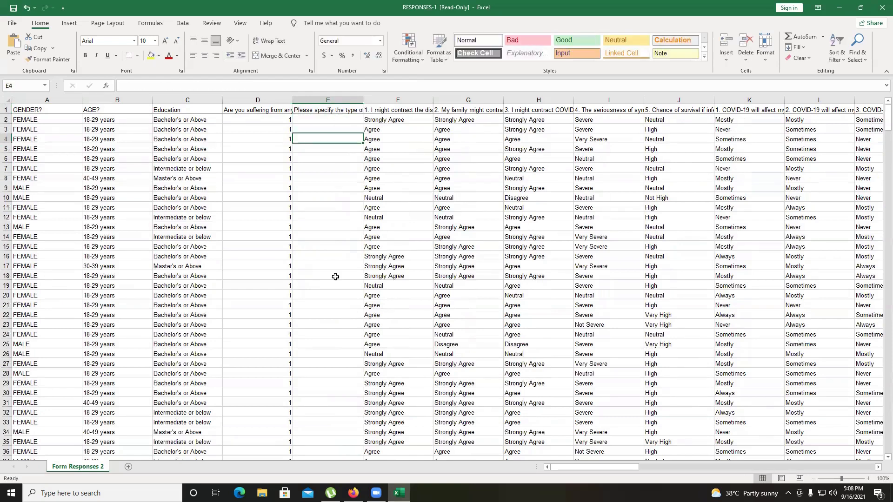
pyautogui.scroll(-9, 329, 208)
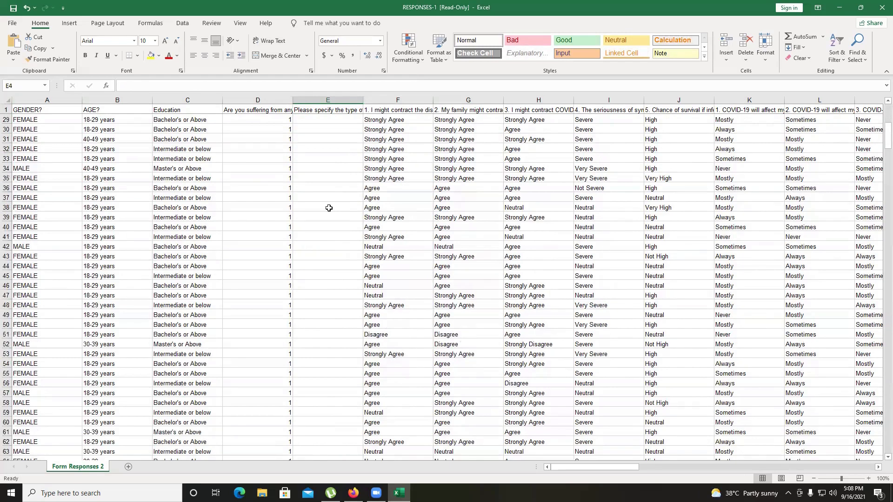
pyautogui.scroll(9, 328, 208)
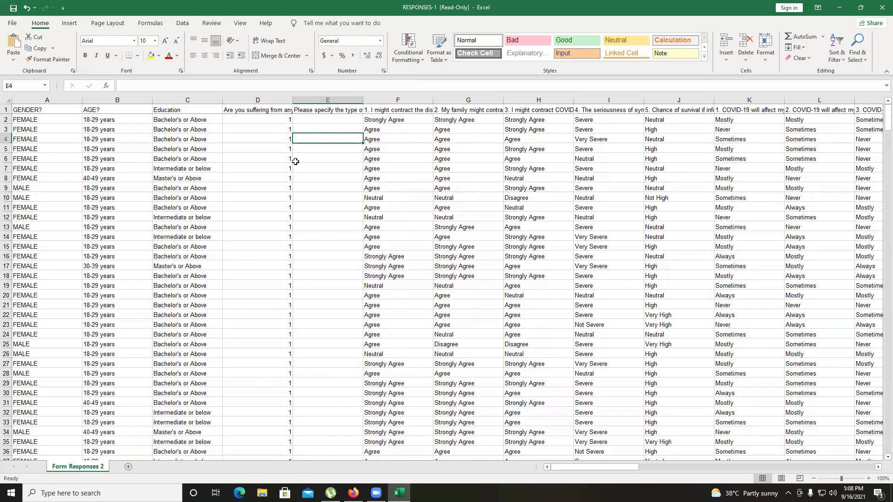
pyautogui.click(333, 100)
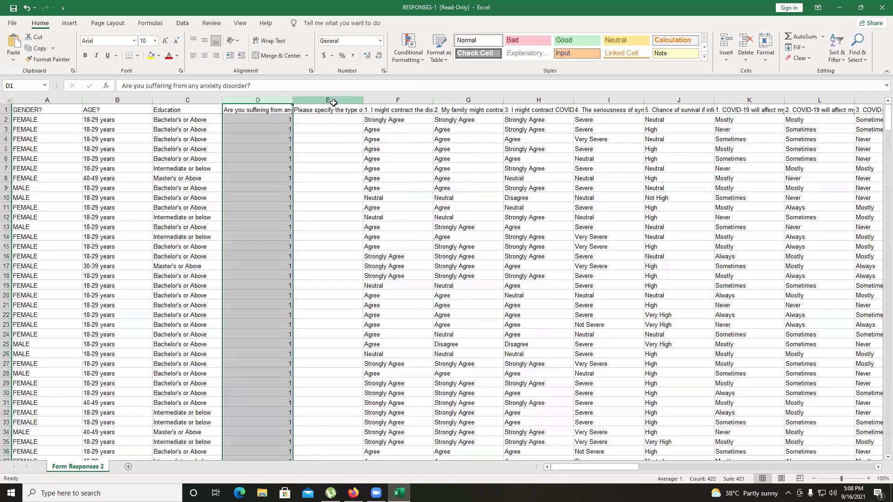
pyautogui.keyDown('shift'); pyautogui.click(333, 100); pyautogui.keyUp('shift')
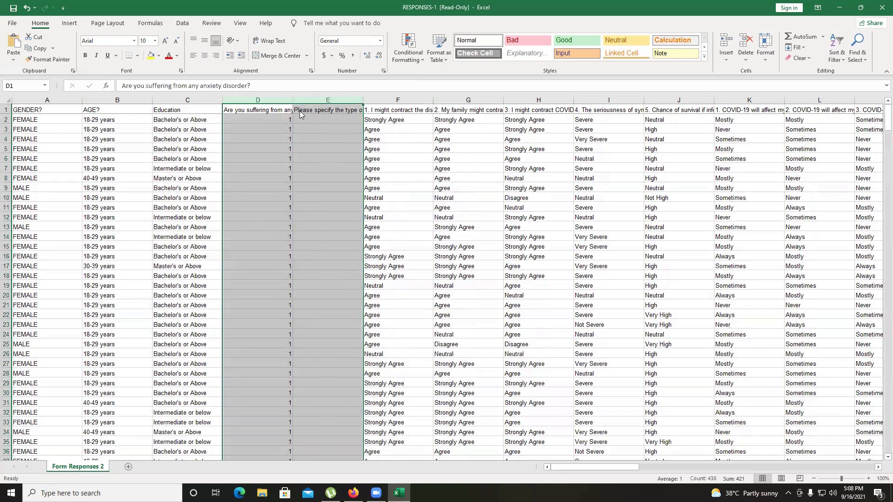
pyautogui.rightClick(300, 114)
pyautogui.press('Escape')
pyautogui.hotkey('ctrl', '-')
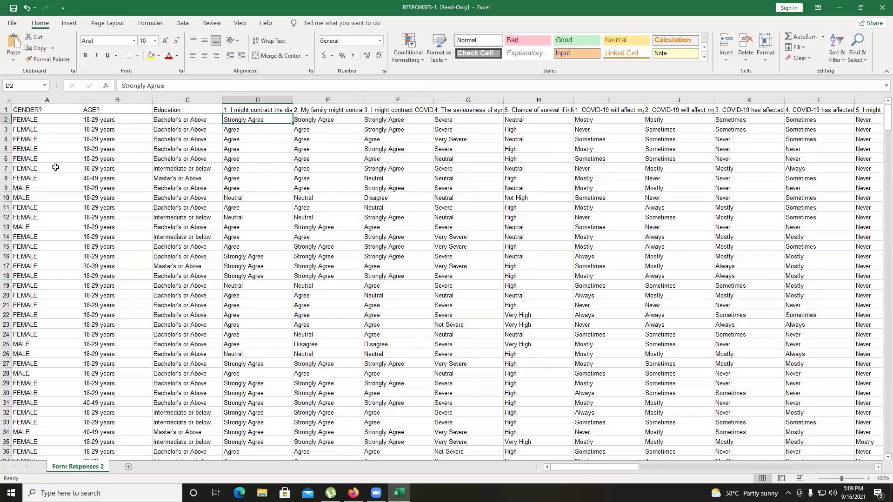
# Replace every "female" with 2 in the gender column
pyautogui.click(60, 98)
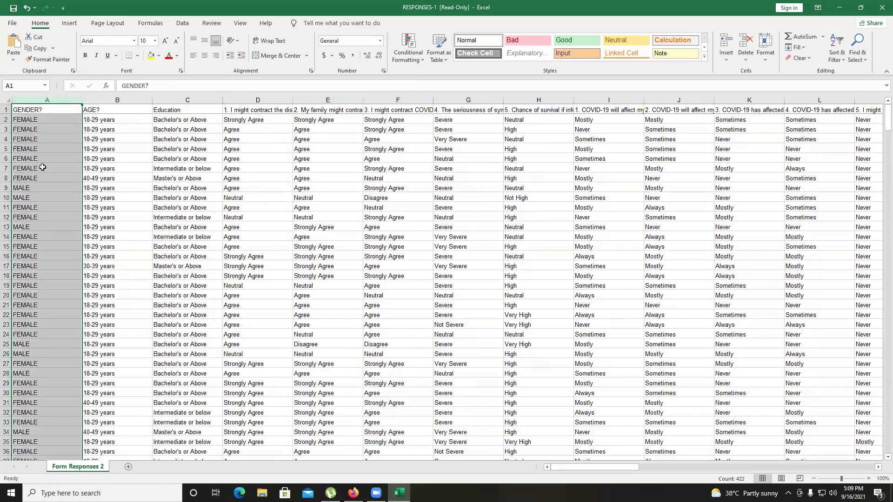
pyautogui.hotkey('ctrl', 'f')
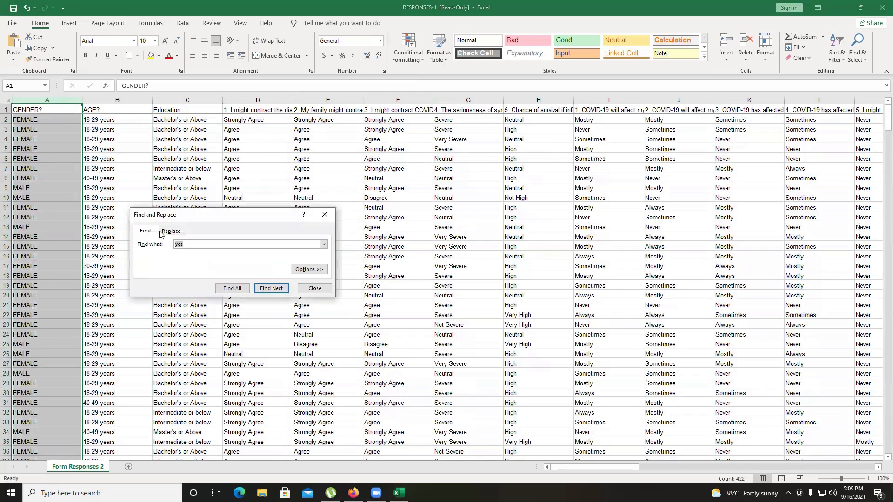
pyautogui.hotkey('ctrl', 'h')
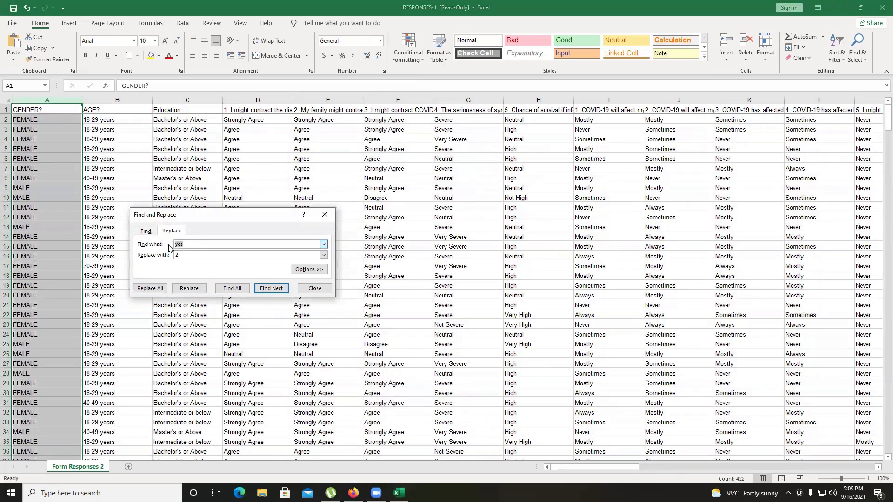
pyautogui.press('BackSpace')
pyautogui.write('female')
pyautogui.click(151, 289)
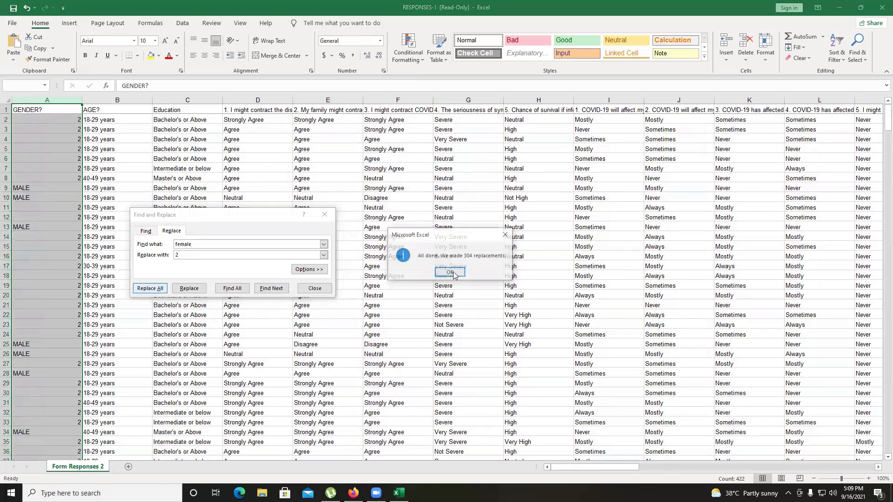
pyautogui.press('Return')
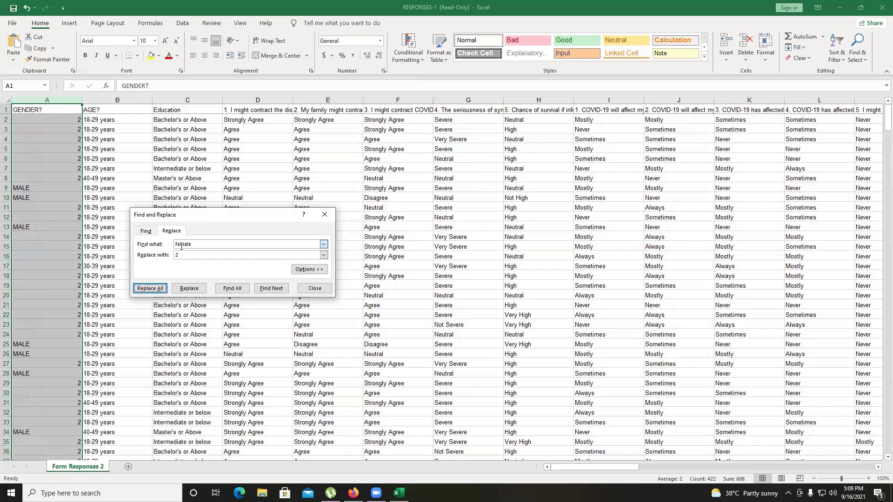
# Replace every "male" with 1 in the gender column
pyautogui.click(205, 246)
pyautogui.press('Left')
pyautogui.press('Left')
pyautogui.press('Left')
pyautogui.press('Left')
pyautogui.press('BackSpace')
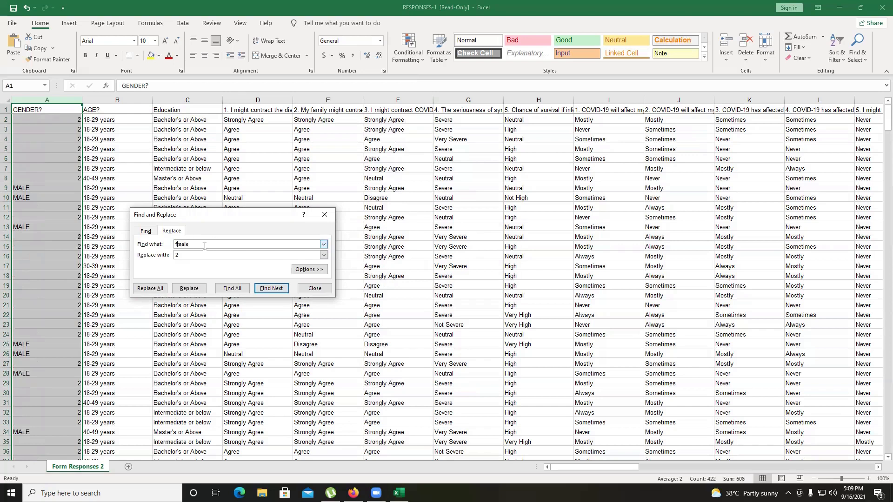
pyautogui.press('BackSpace')
pyautogui.click(200, 256)
pyautogui.press('BackSpace')
pyautogui.write('1')
pyautogui.click(156, 290)
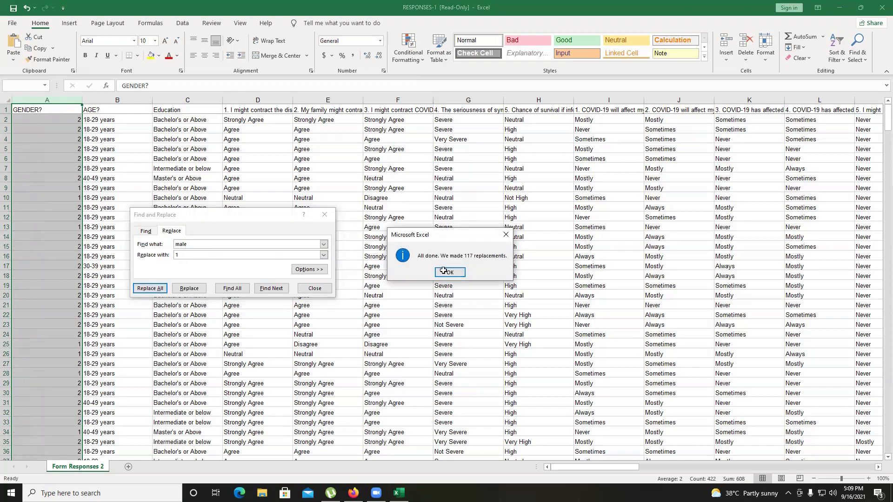
pyautogui.click(443, 271)
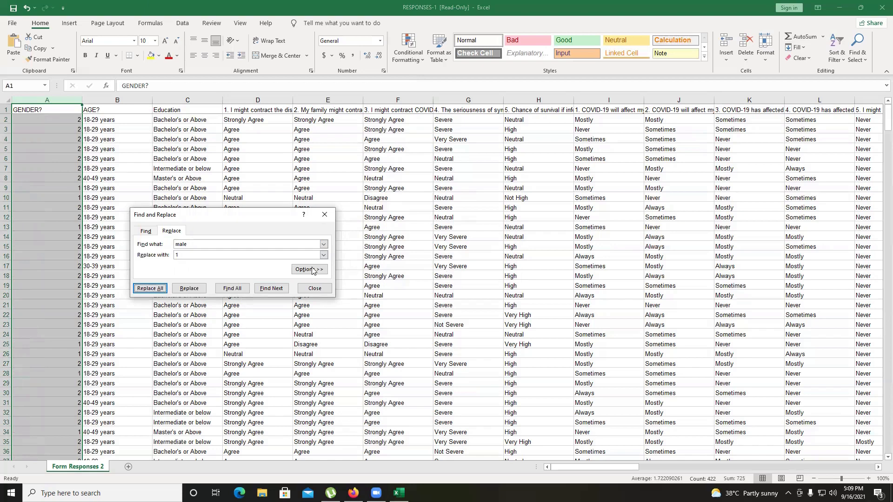
# Replace every "18-29 years" with 1 in the age column
pyautogui.click(112, 99)
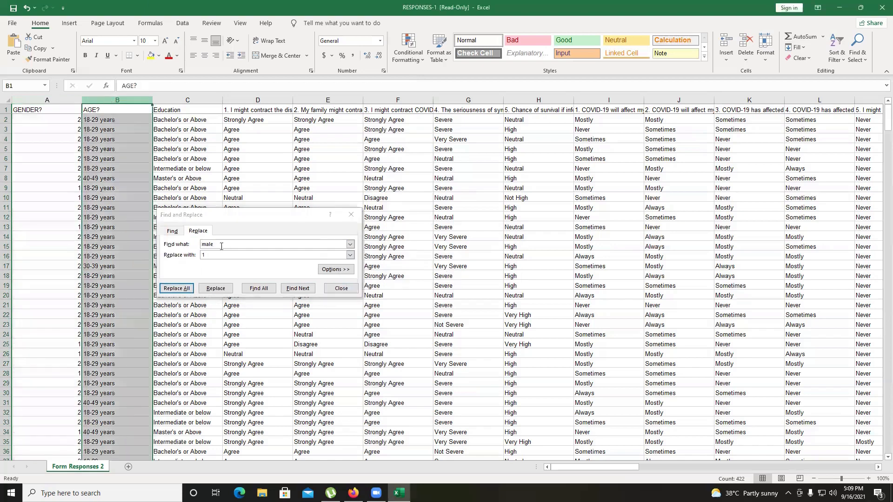
pyautogui.doubleClick(203, 245)
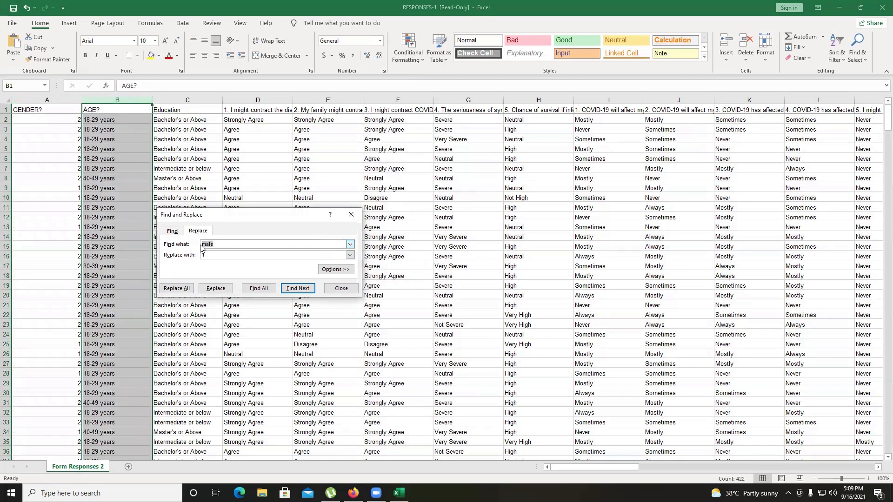
pyautogui.write('18-29 years')
pyautogui.click(175, 288)
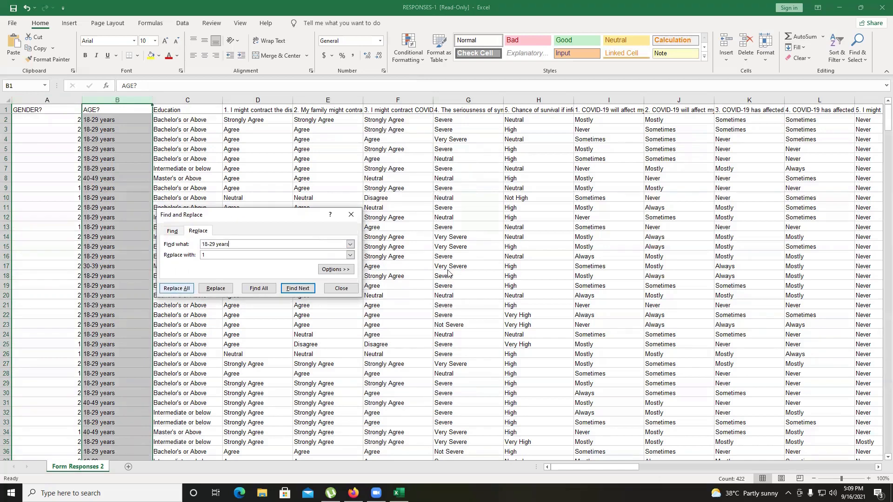
pyautogui.press('Return')
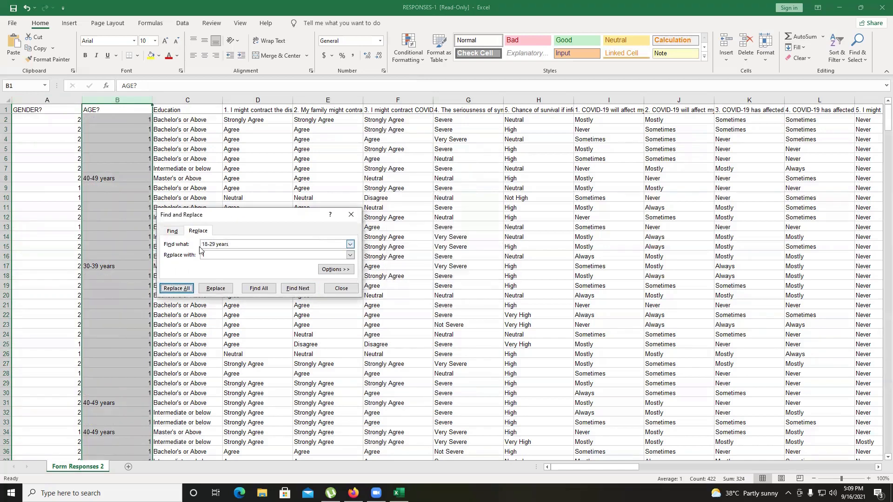
# Replace every "30-39 years" with 2 in the age column
pyautogui.press('Delete')
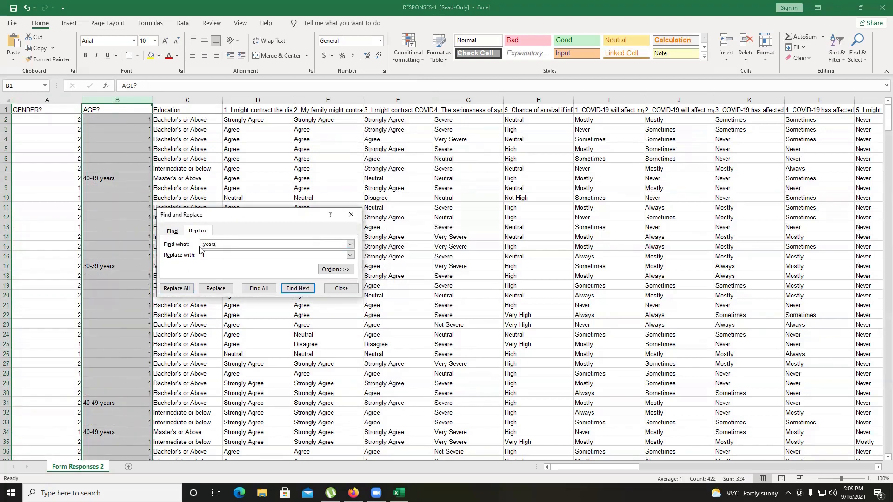
pyautogui.write('30- 39')
pyautogui.click(208, 255)
pyautogui.write('2')
pyautogui.click(176, 289)
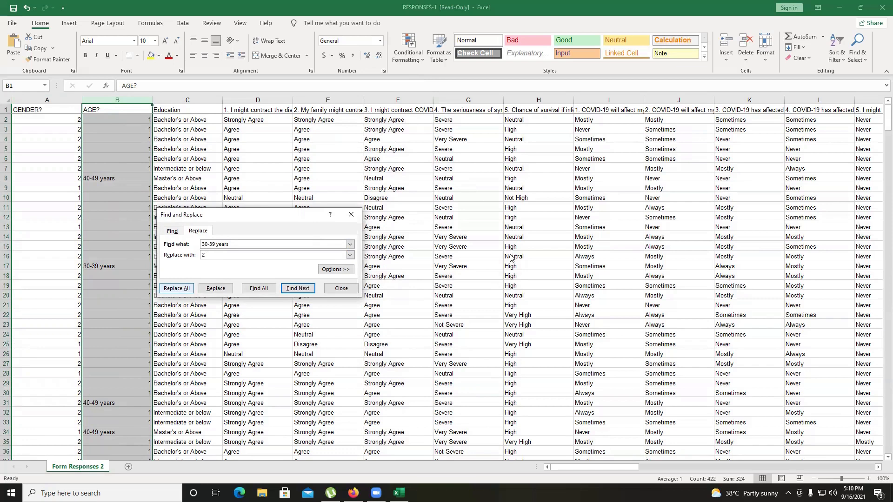
pyautogui.click(450, 273)
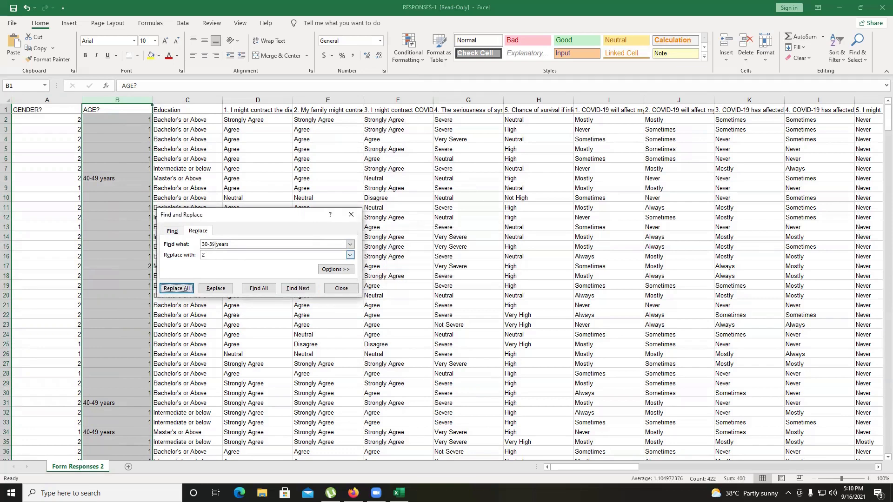
# Replace every "40-49 years" with 3 in the age column
pyautogui.doubleClick(202, 245)
pyautogui.write('40-4')
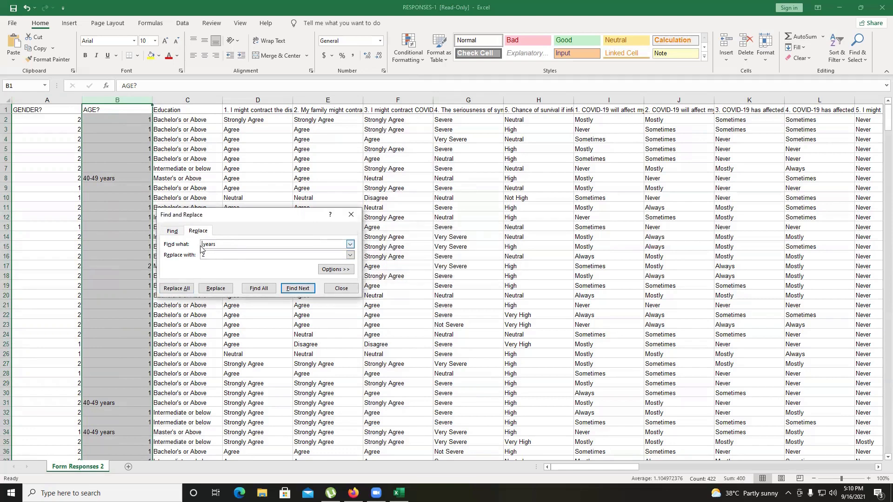
pyautogui.write('9')
pyautogui.click(217, 257)
pyautogui.write('3')
pyautogui.click(182, 288)
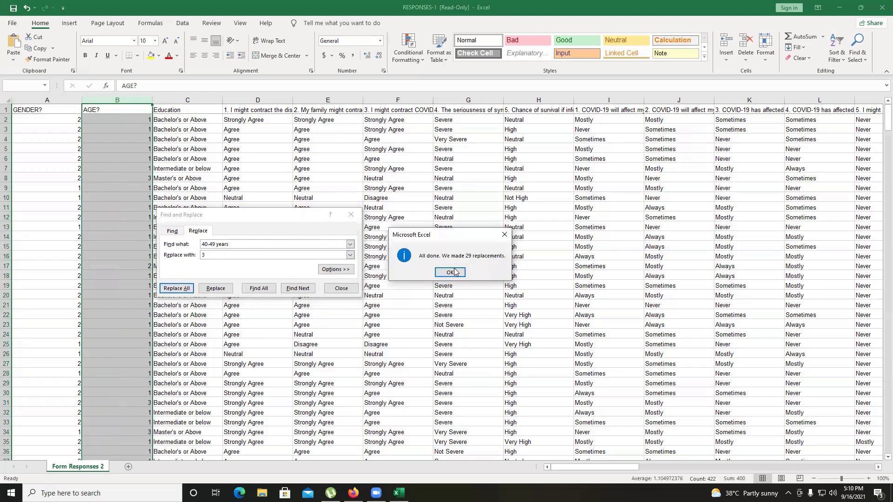
pyautogui.click(452, 272)
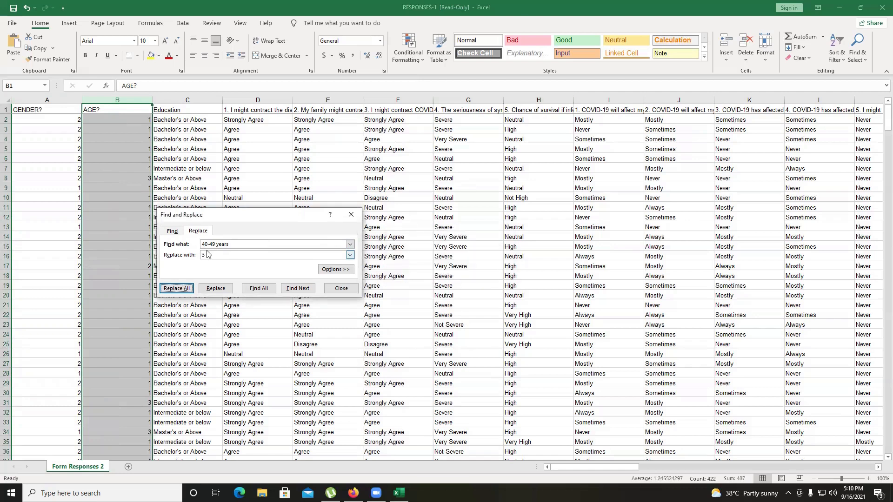
# Replace every "50-59 years" with 4 in the age column, then close the Find and Replace dialog
pyautogui.moveTo(214, 244); pyautogui.dragTo(200, 246)
pyautogui.write('50')
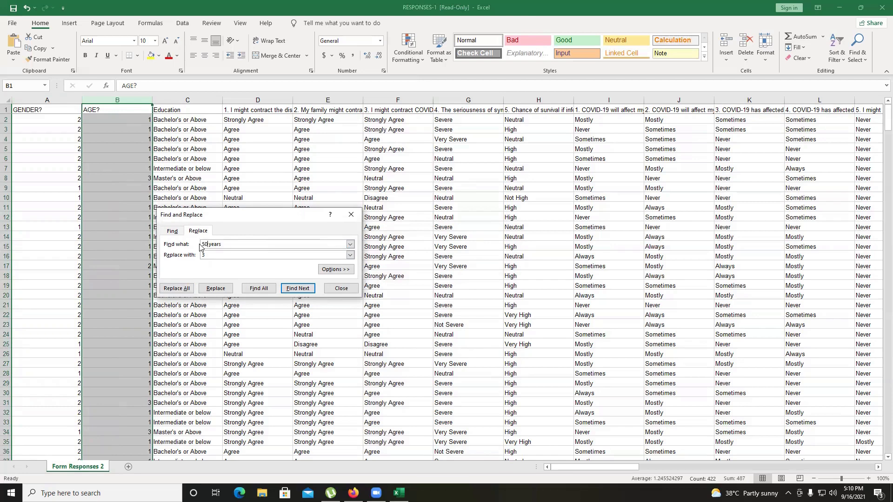
pyautogui.write('-59 year')
pyautogui.press('BackSpace')
pyautogui.press('BackSpace')
pyautogui.press('BackSpace')
pyautogui.press('BackSpace')
pyautogui.click(213, 255)
pyautogui.click(181, 288)
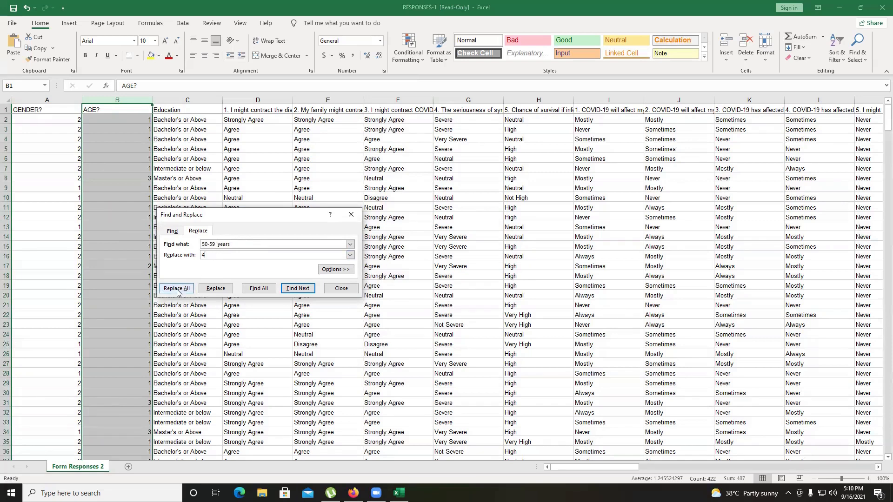
pyautogui.click(450, 275)
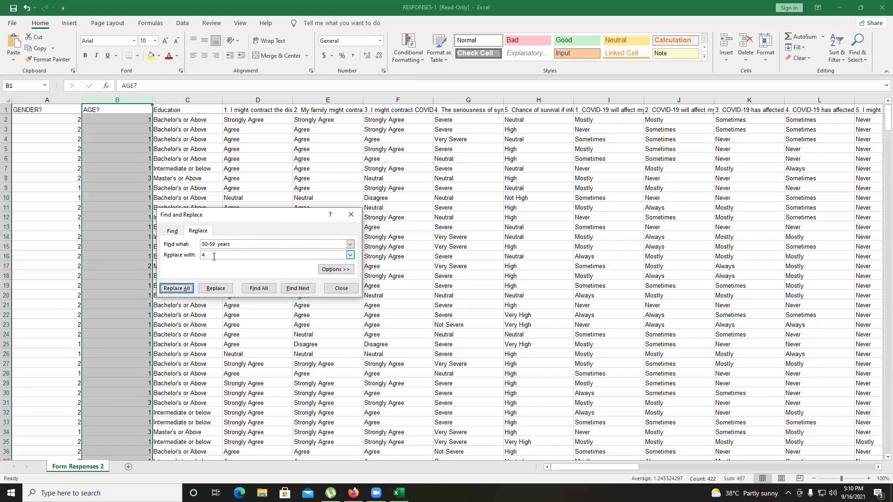
pyautogui.doubleClick(202, 245)
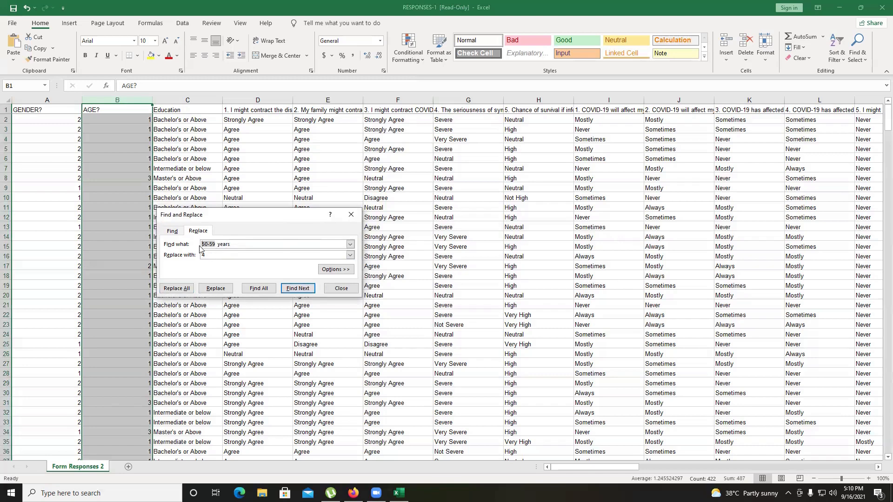
pyautogui.press('BackSpace')
pyautogui.click(342, 288)
# Scroll through the age and education columns to check for entries that are still uncoded
pyautogui.scroll(-11, 115, 236)
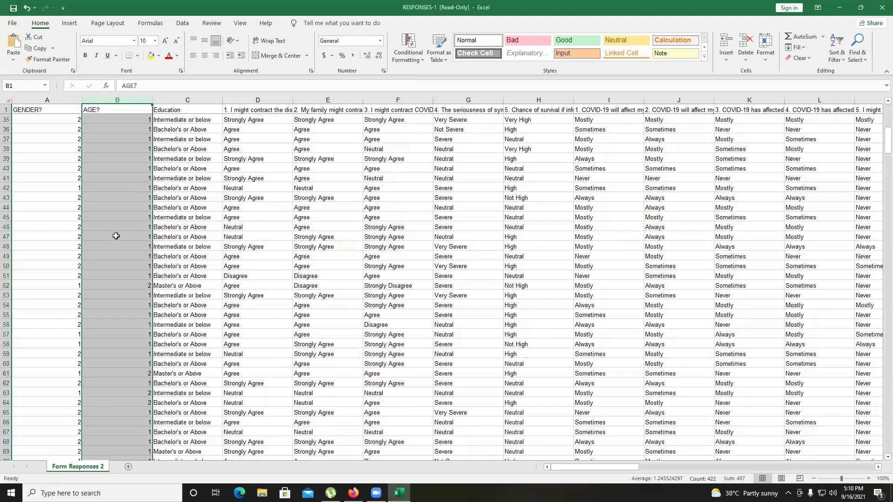
pyautogui.scroll(-9, 116, 236)
pyautogui.scroll(-11, 116, 236)
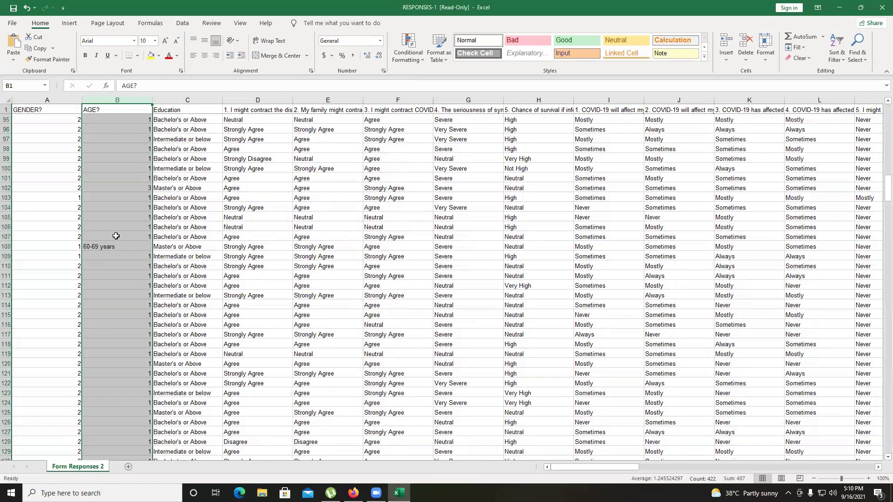
pyautogui.scroll(-10, 116, 236)
pyautogui.scroll(-3, 115, 236)
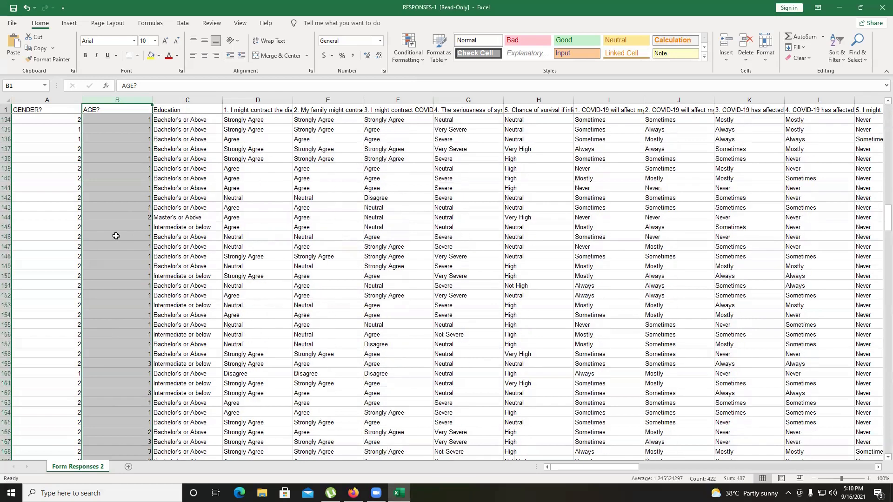
pyautogui.scroll(6, 116, 236)
pyautogui.scroll(5, 188, 105)
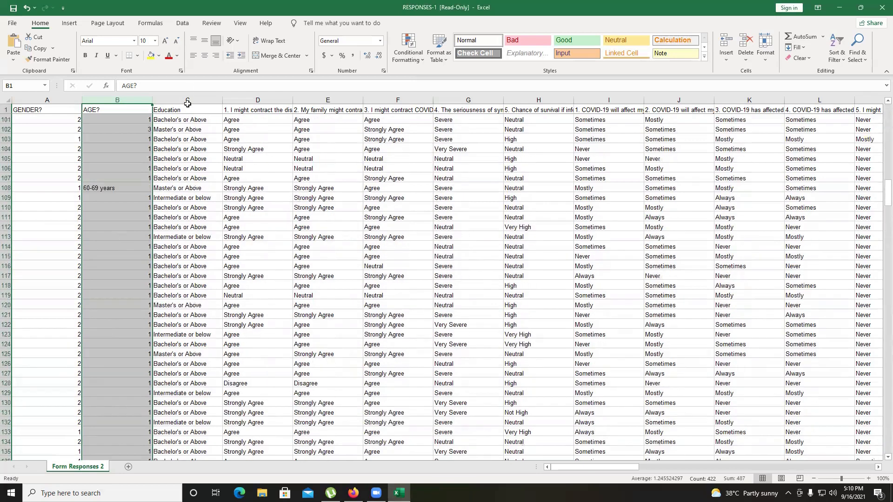
pyautogui.click(188, 101)
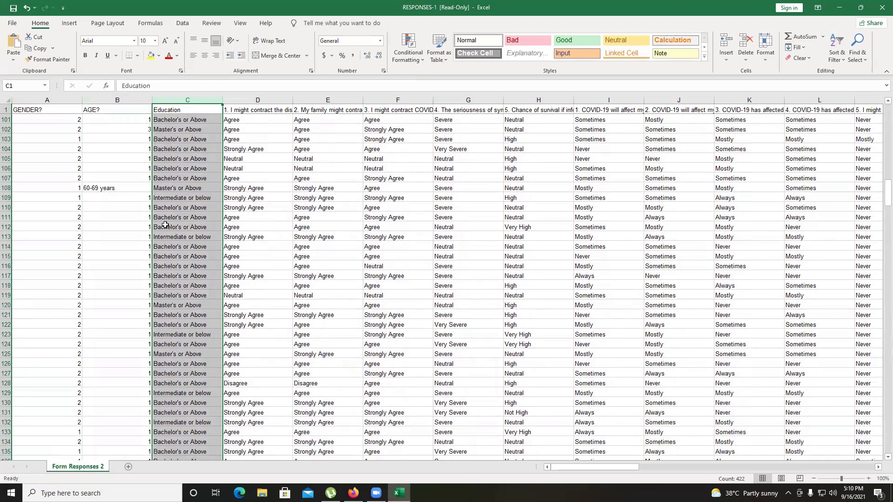
pyautogui.scroll(9, 235, 251)
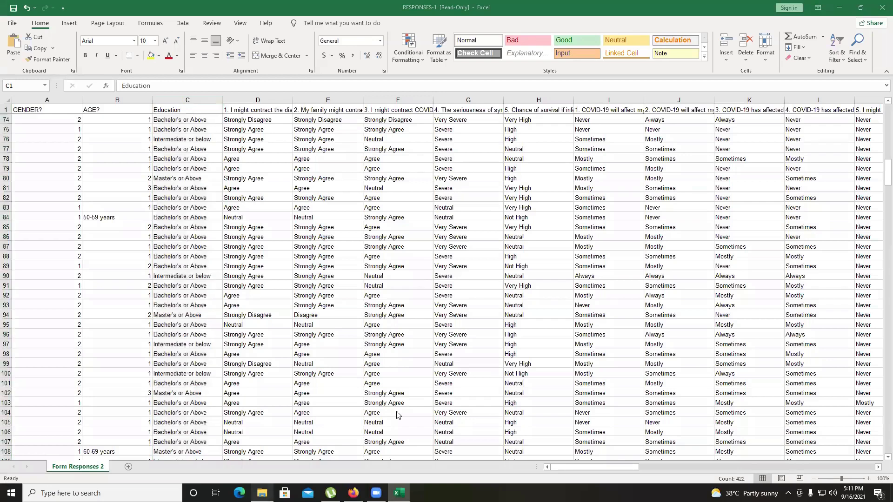
# Switch to File Explorer and open the RESPONSES(AutoRecovered) workbook with the fully coded data
pyautogui.click(262, 493)
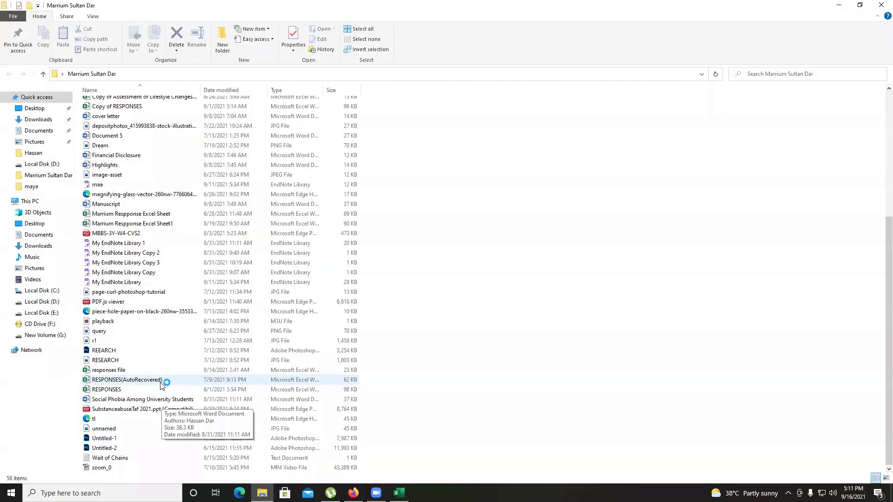
pyautogui.click(165, 383)
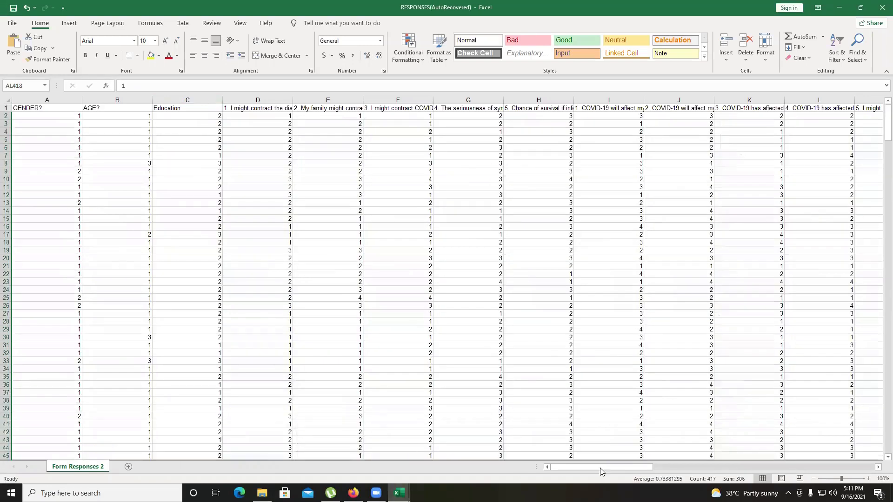
pyautogui.moveTo(600, 468); pyautogui.dragTo(541, 471)
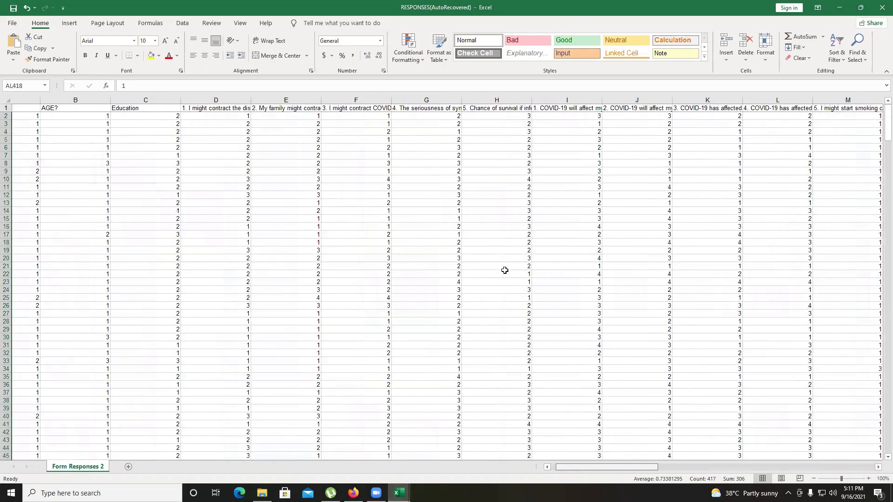